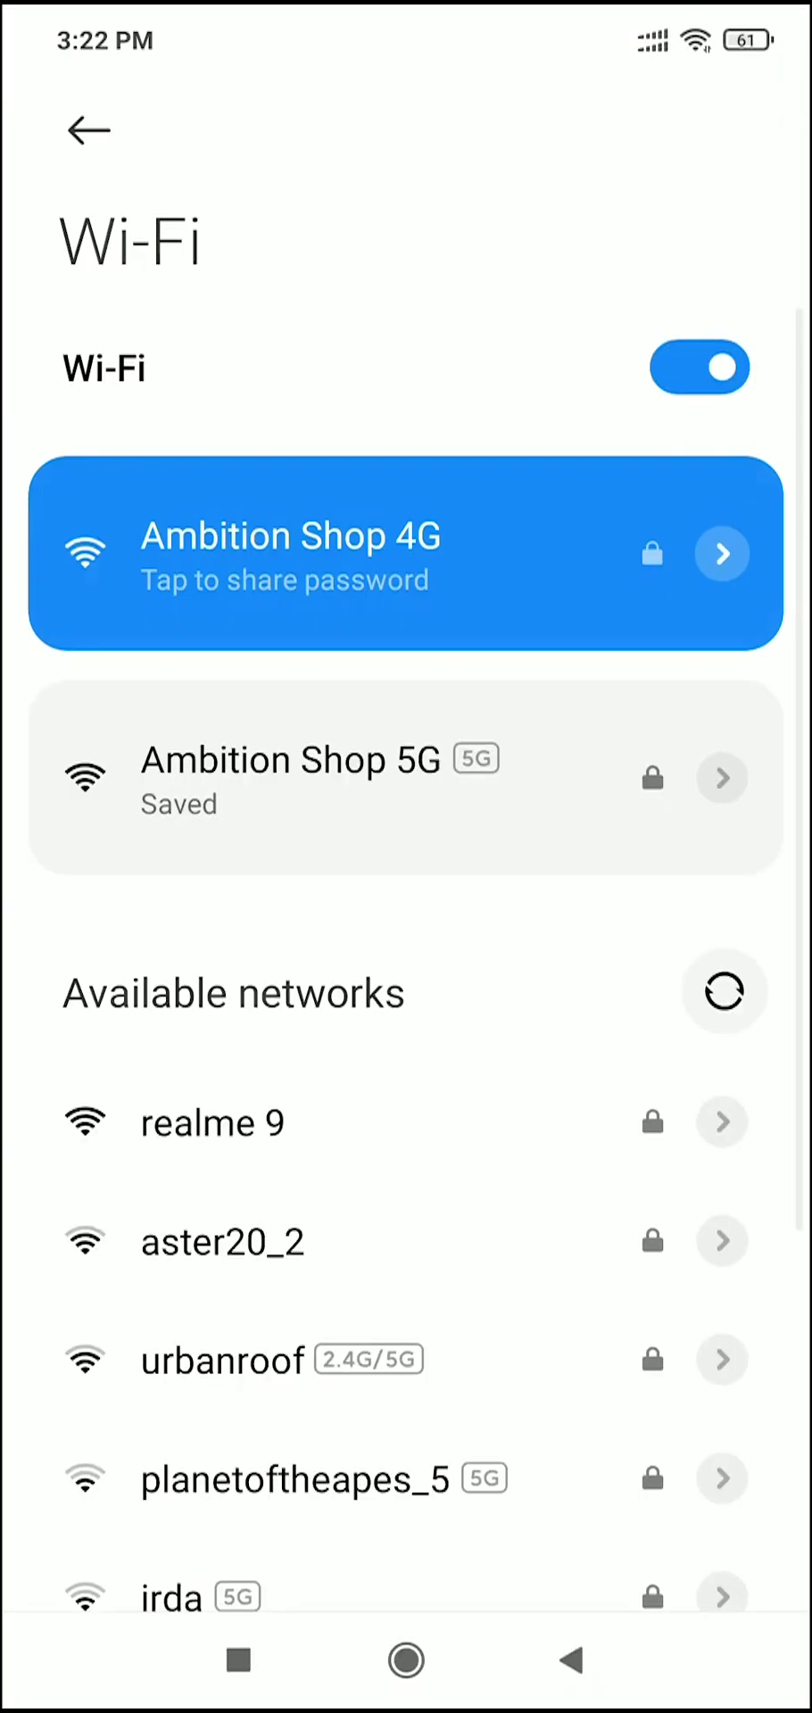
# Review the Ambition Shop 4G network details and return to the Wi-Fi list.
pyautogui.click(723, 554)
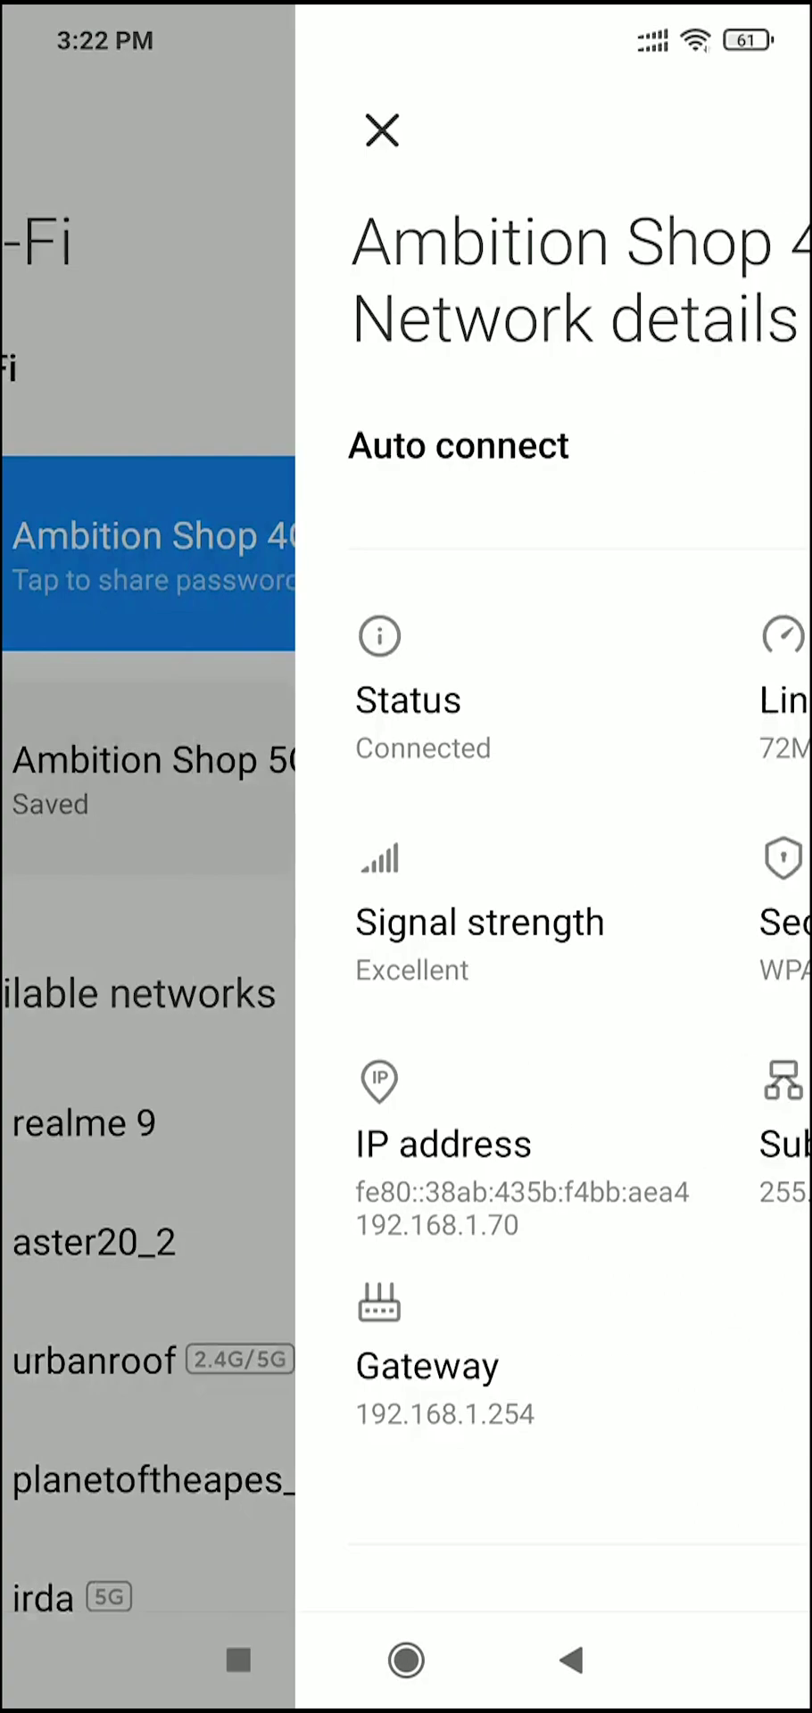
pyautogui.scroll(-10, 406, 892)
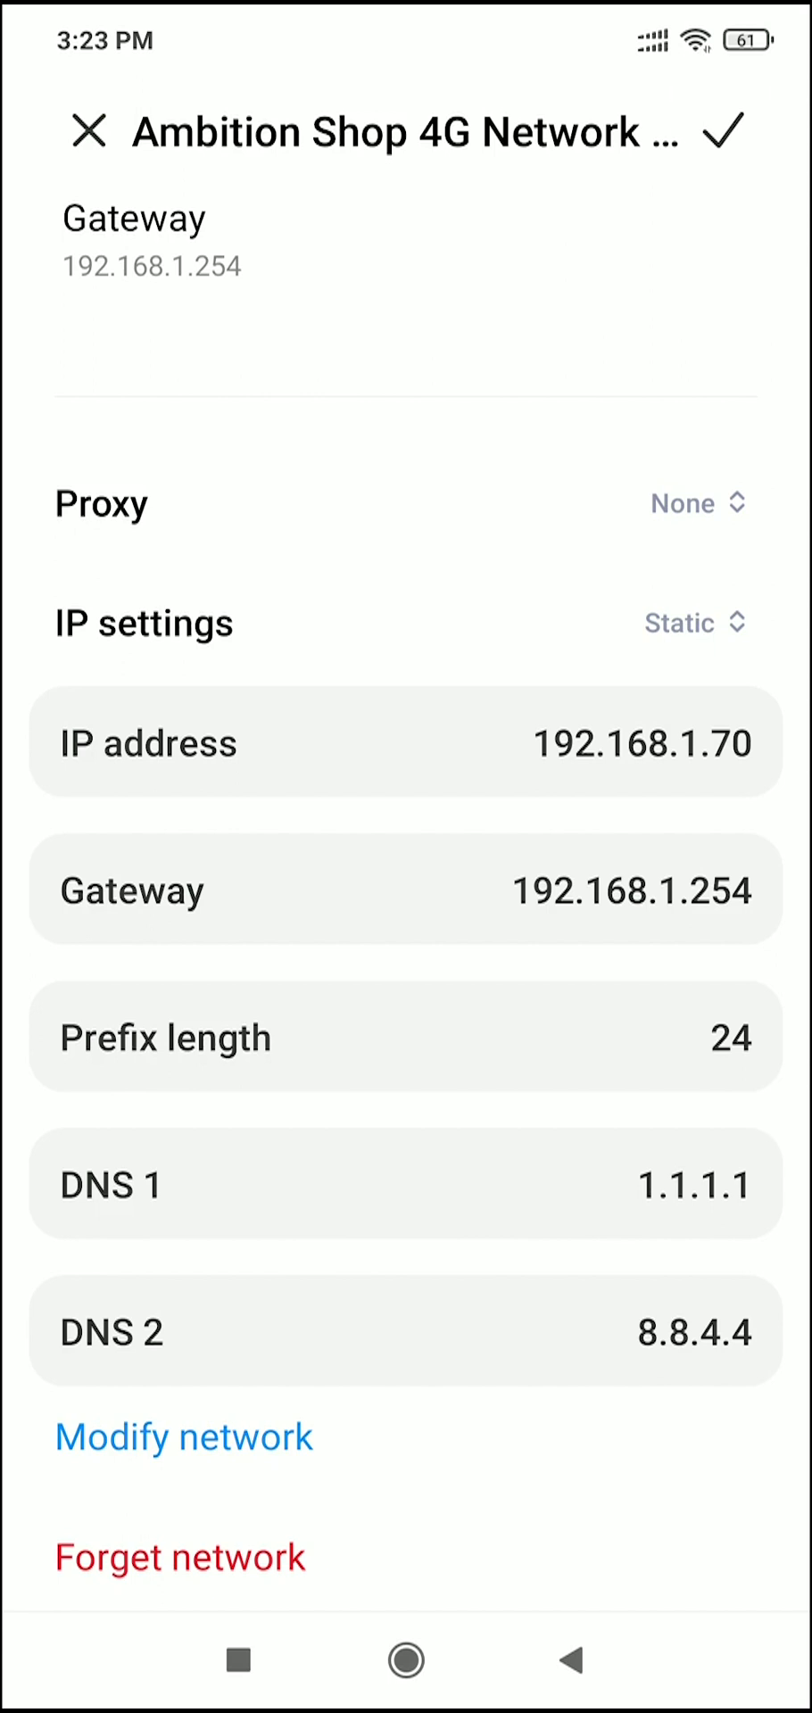
pyautogui.click(730, 133)
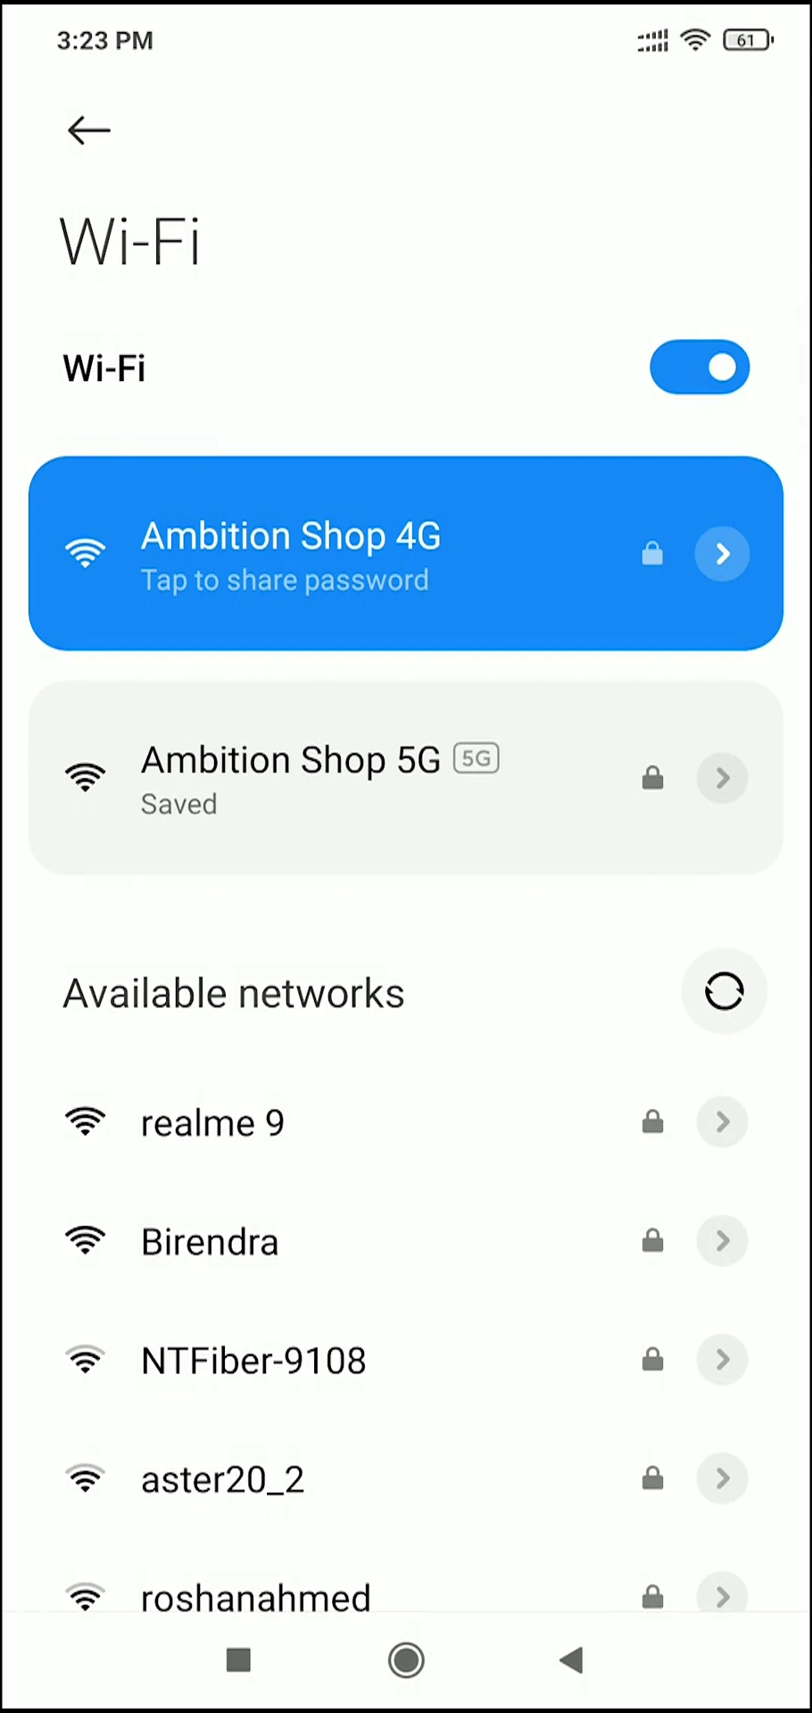
# Connect to Ambition Shop 5G and launch TikTok from the home screen to test it.
pyautogui.click(406, 777)
pyautogui.click(406, 776)
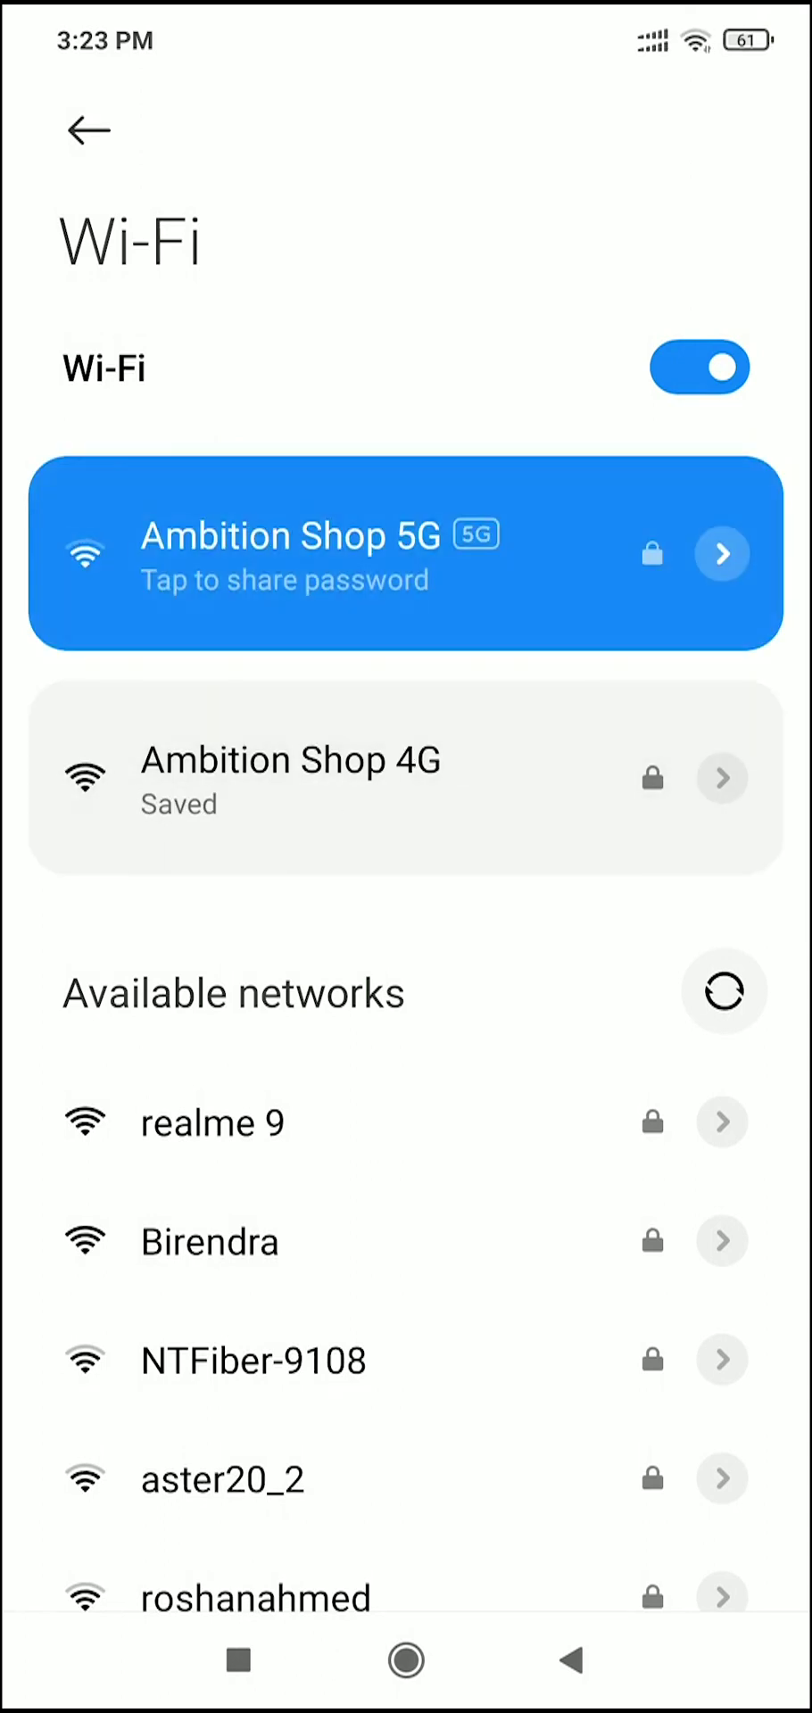
pyautogui.click(406, 1660)
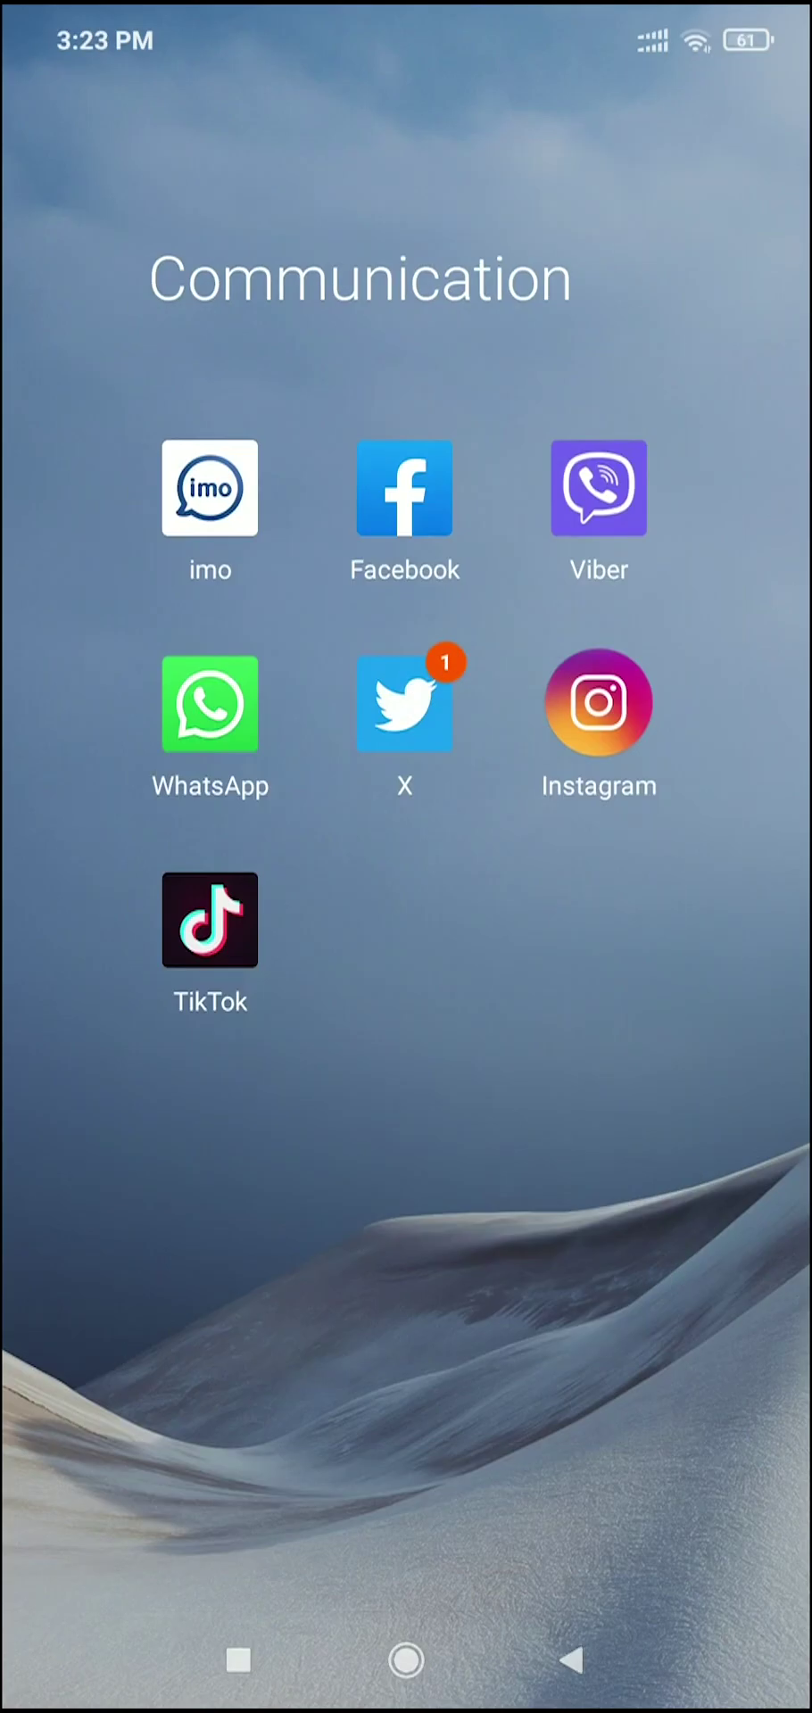
pyautogui.click(210, 919)
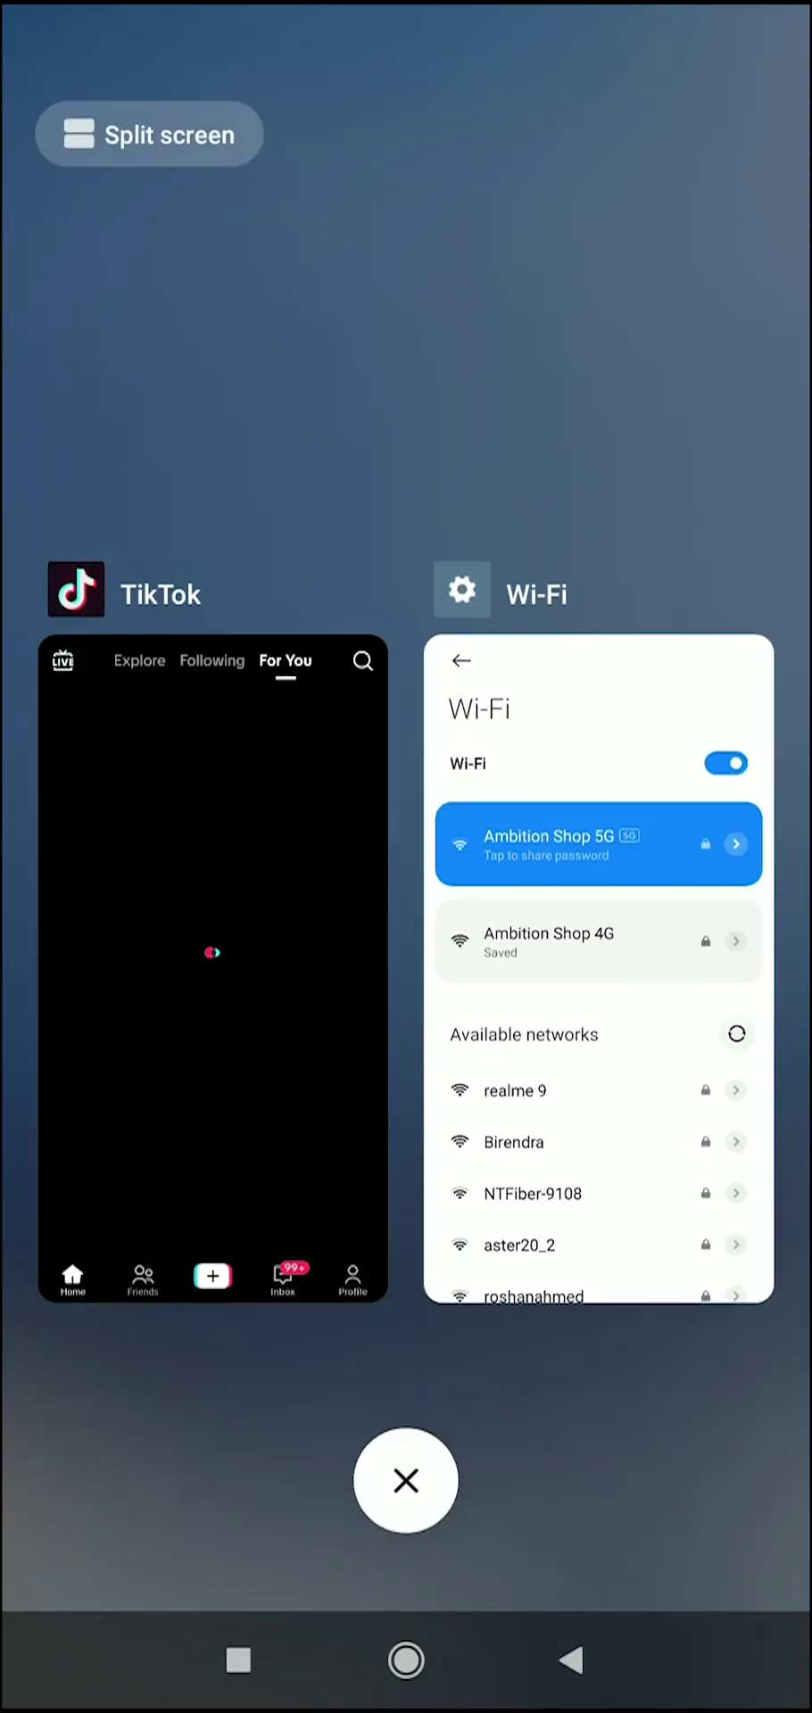
# Switch from TikTok back to Wi-Fi settings and open Ambition Shop 5G's network details.
pyautogui.click(213, 968)
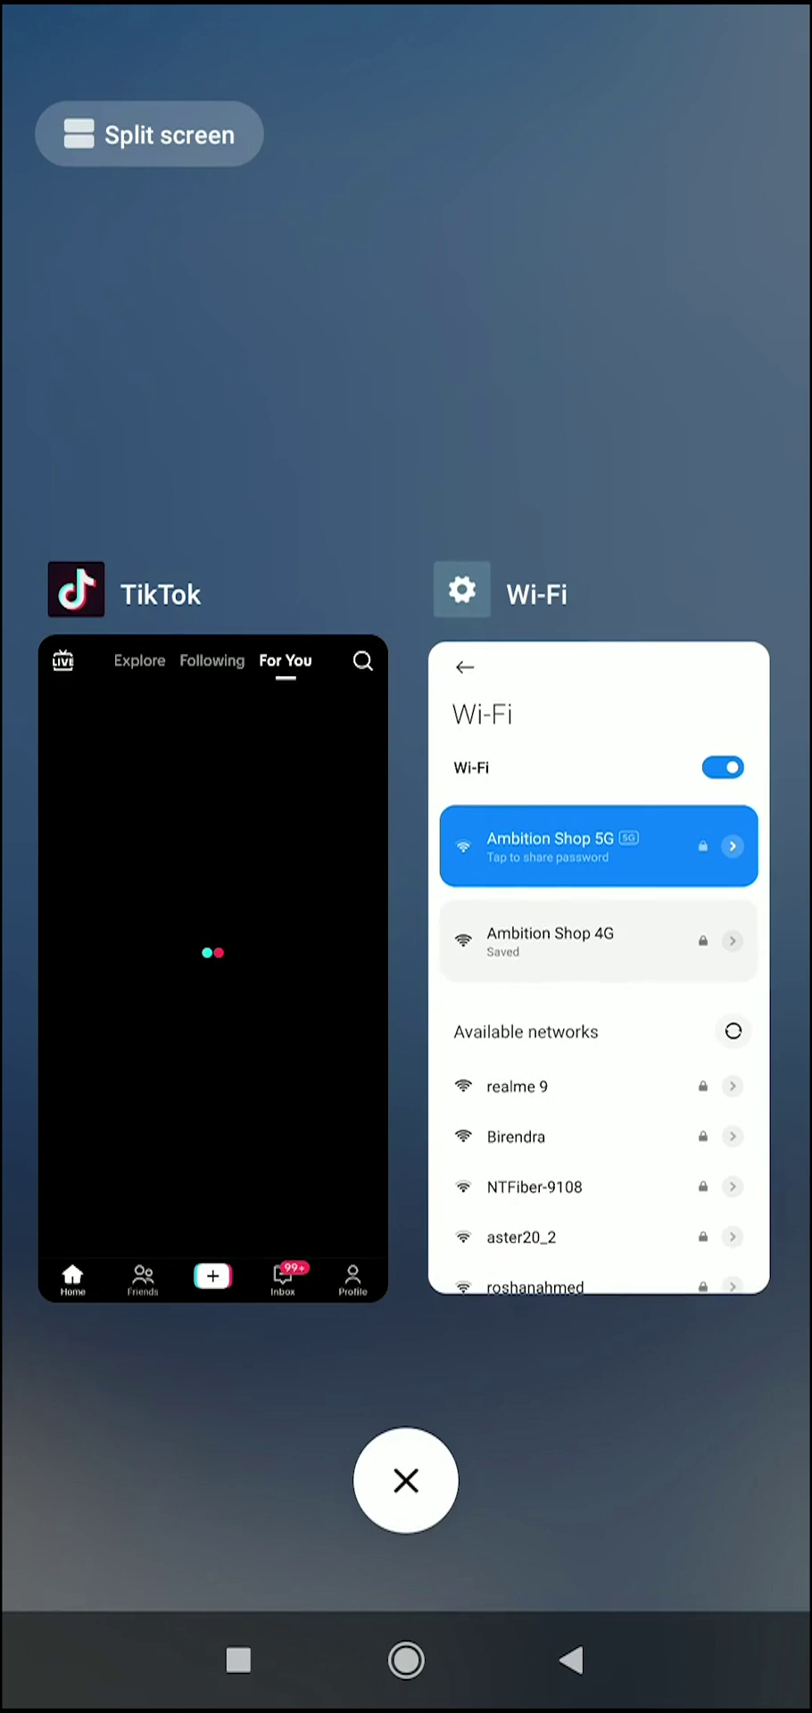
pyautogui.click(598, 968)
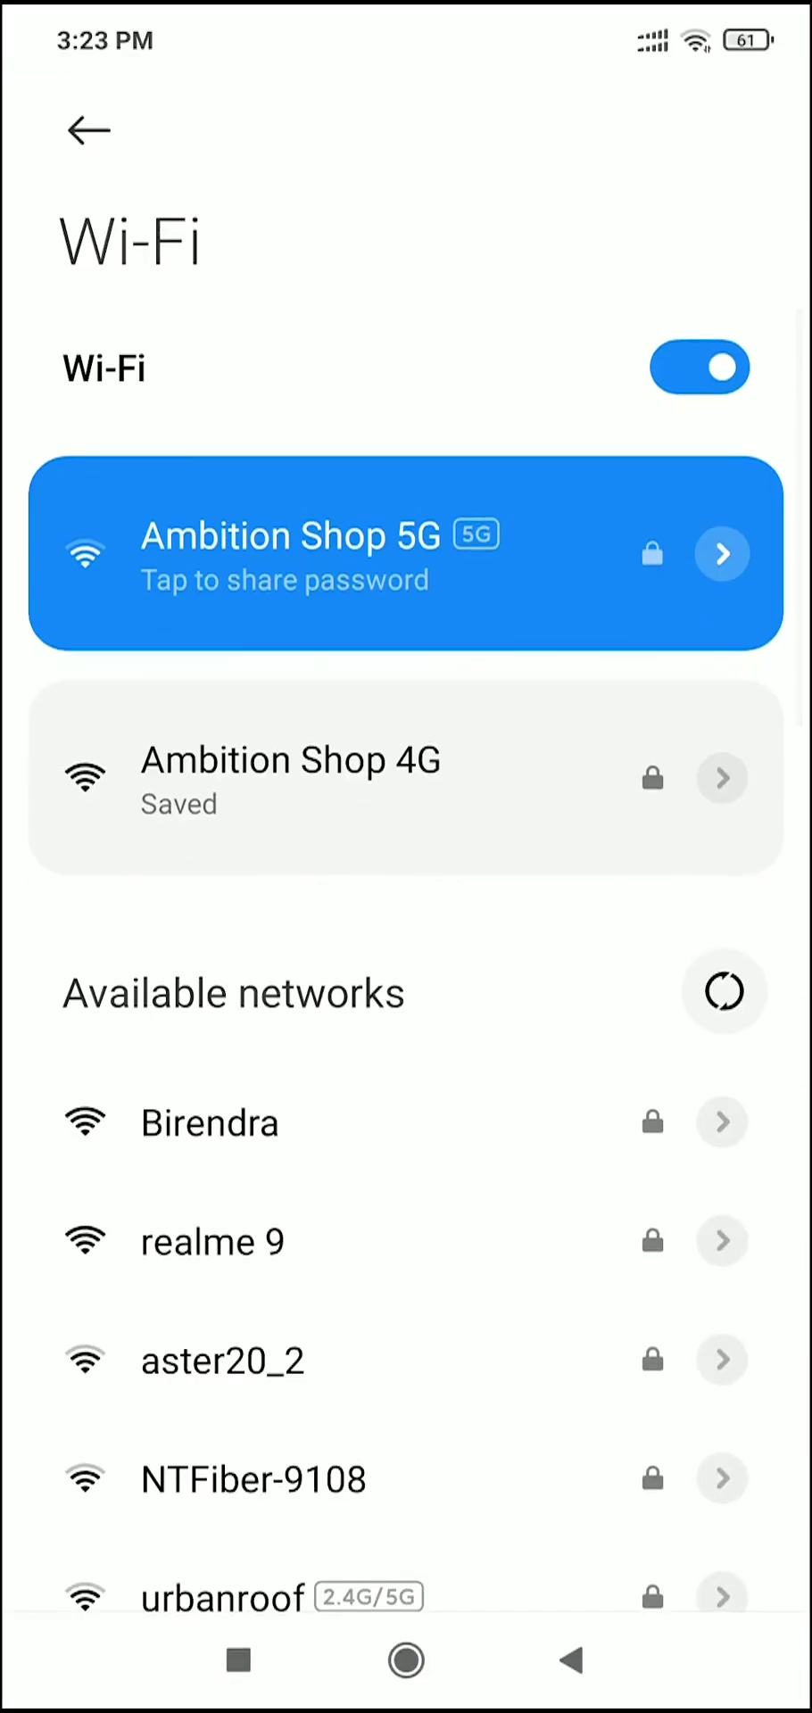
pyautogui.click(723, 554)
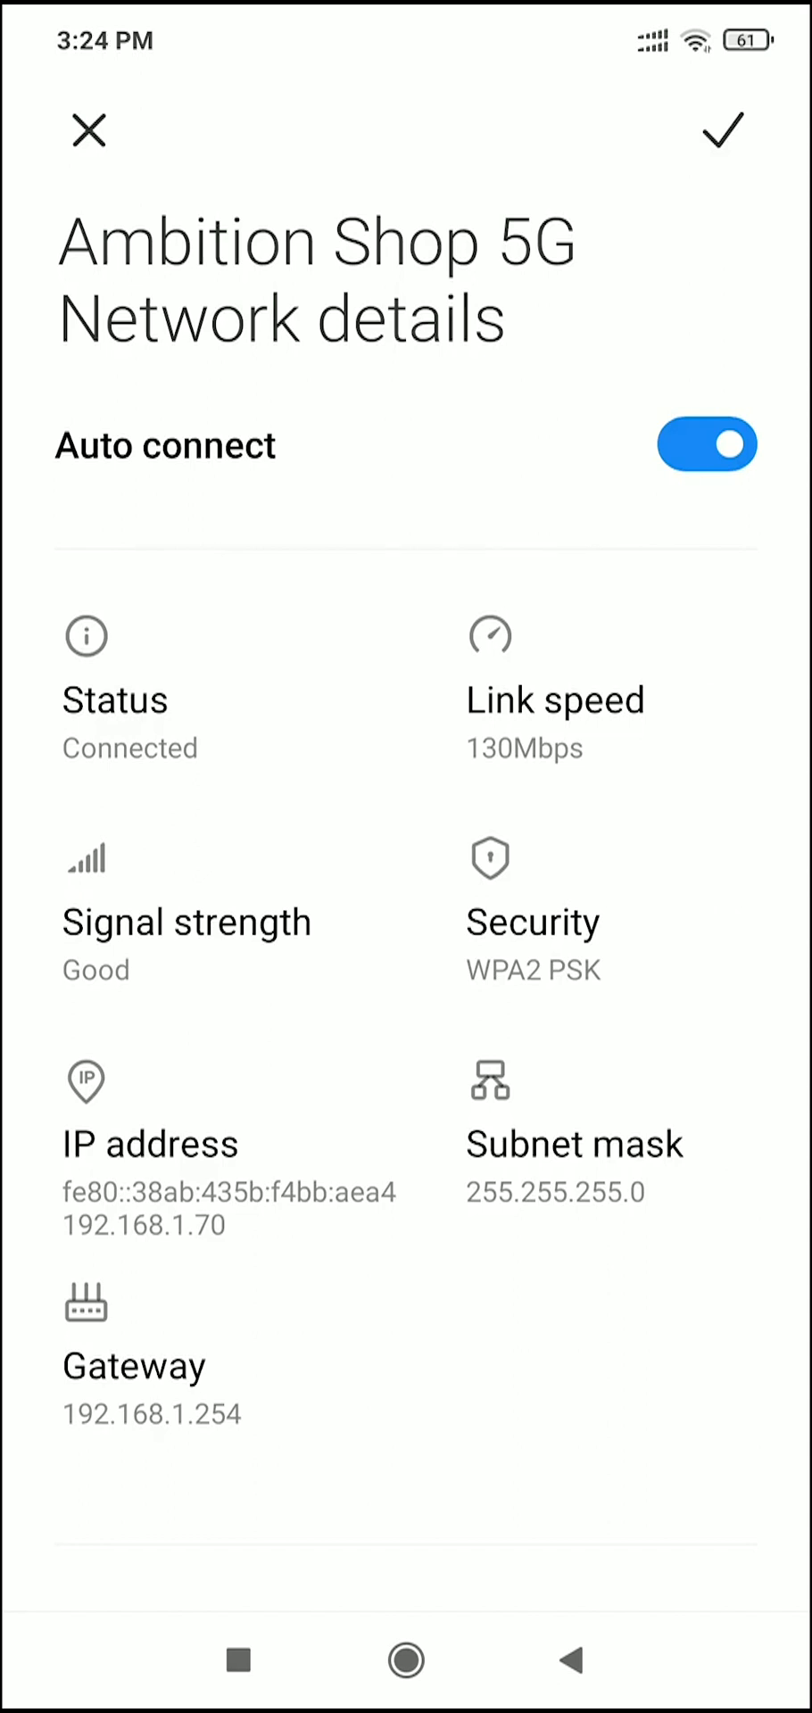
# Switch Ambition Shop 5G's IP settings from DHCP to Static.
pyautogui.scroll(-5, 406, 892)
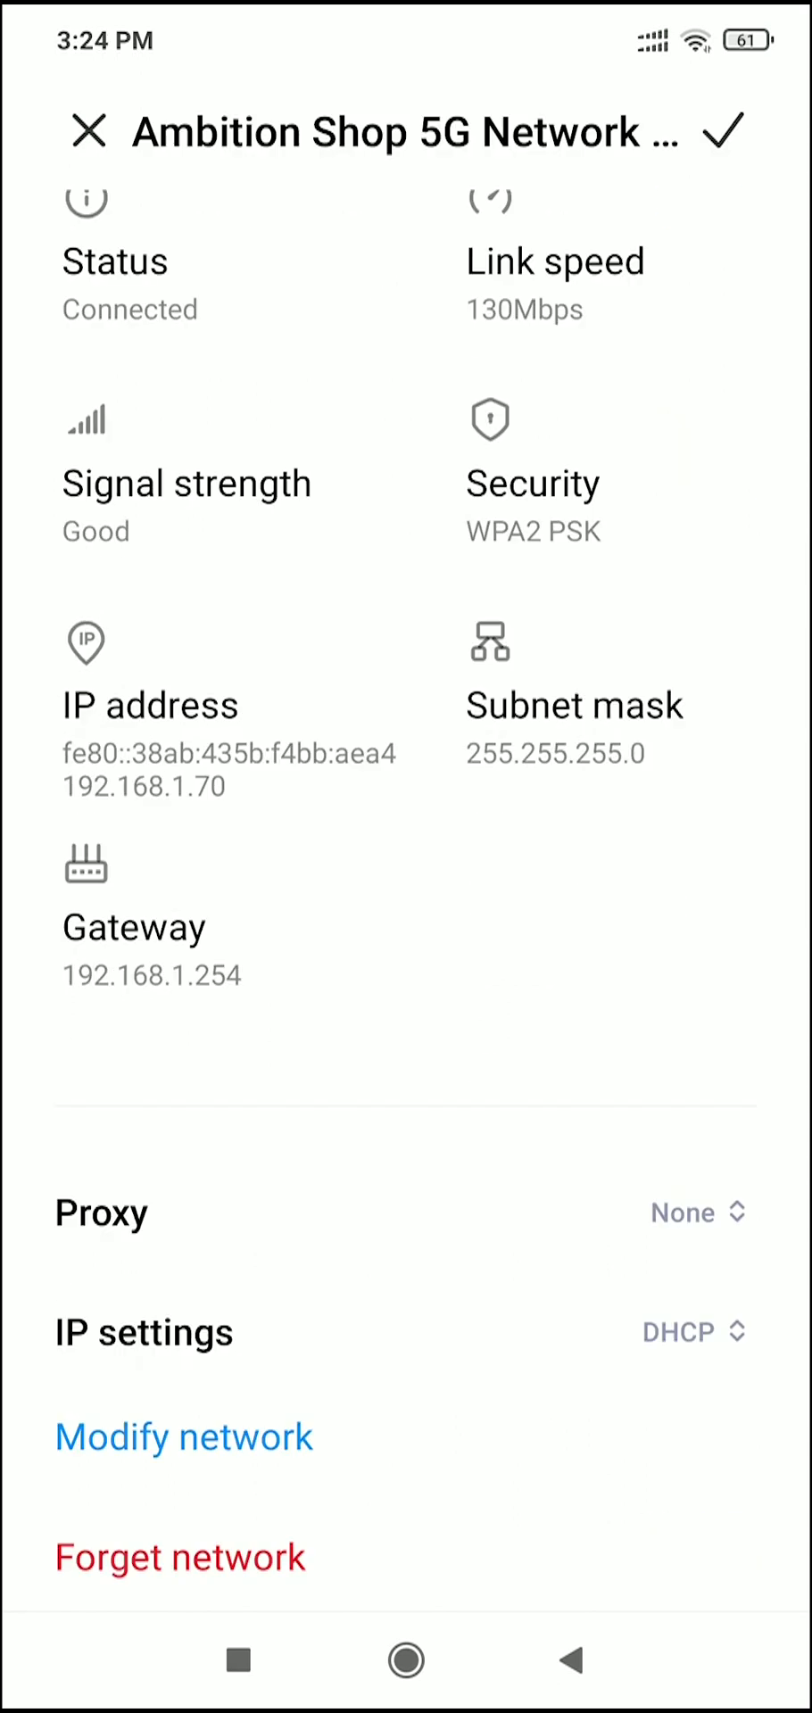
pyautogui.click(694, 1332)
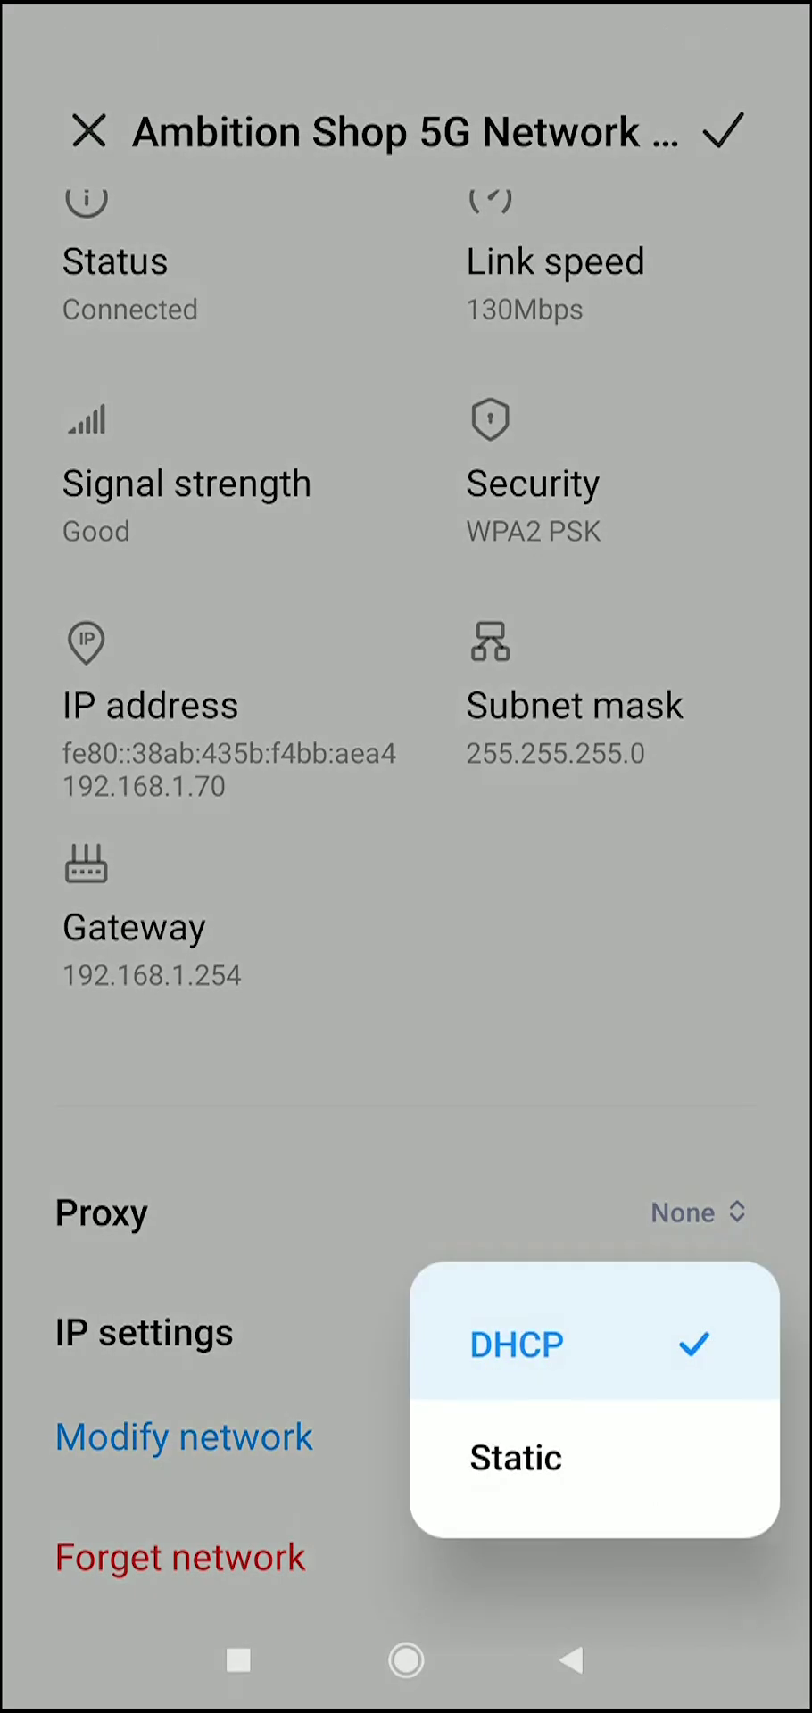
pyautogui.click(518, 1457)
# Put the cursor at the end of the DNS 1 value (192.168.1.254) for editing.
pyautogui.scroll(-5, 406, 892)
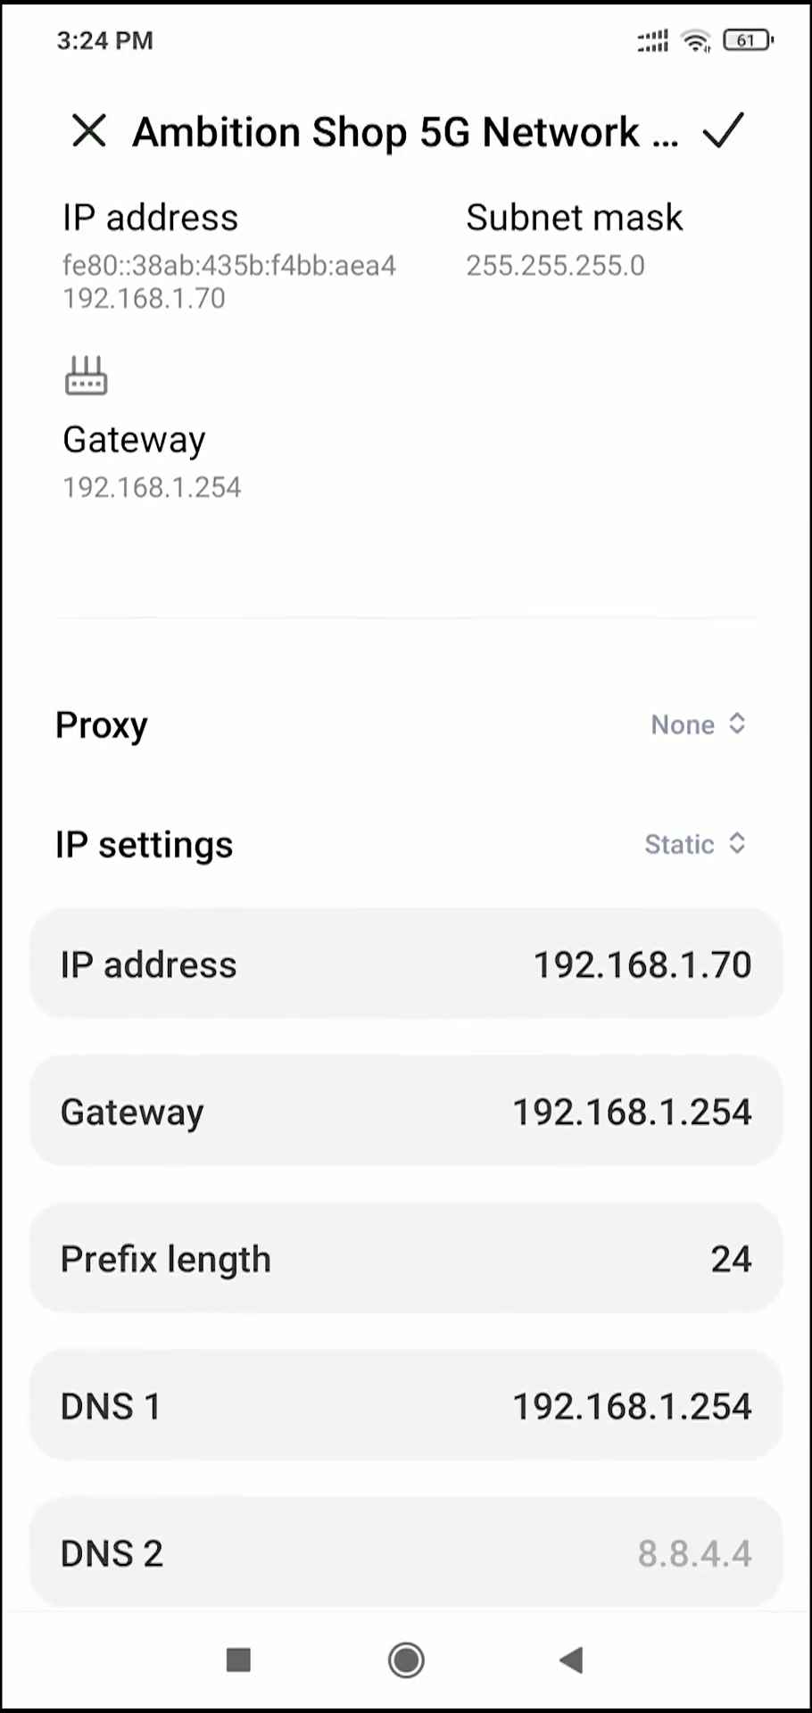
pyautogui.scroll(-2, 406, 892)
pyautogui.click(711, 1185)
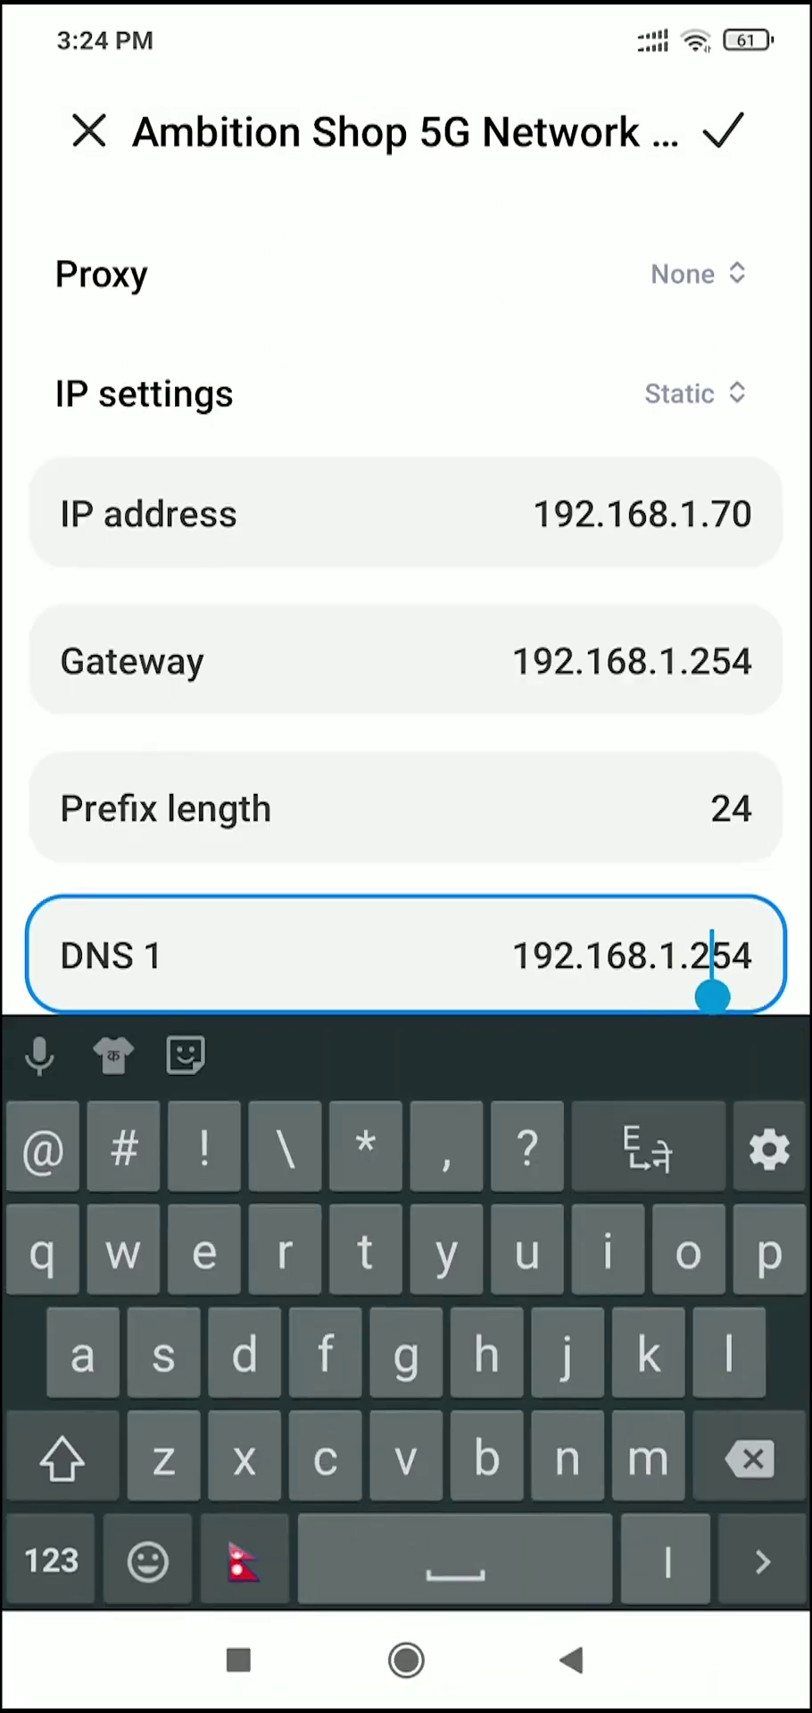
pyautogui.click(752, 955)
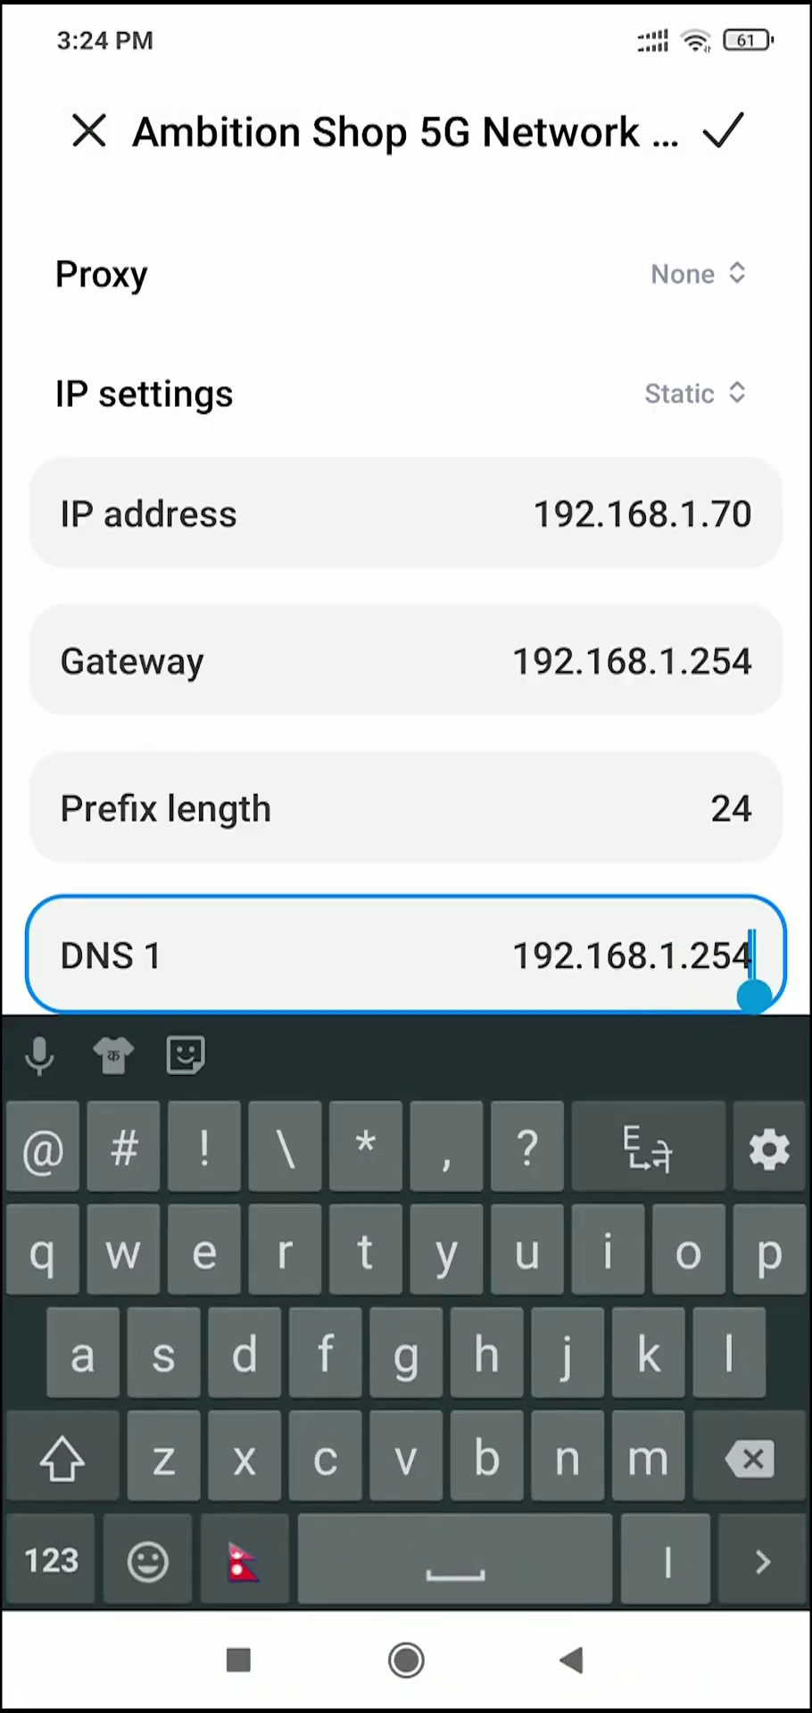
# Replace the DNS 1 address with 1.1.1.1.
pyautogui.press('BackSpace')
pyautogui.press('BackSpace')
pyautogui.press('BackSpace')
pyautogui.press('BackSpace')
pyautogui.press('BackSpace')
pyautogui.press('BackSpace')
pyautogui.press('BackSpace')
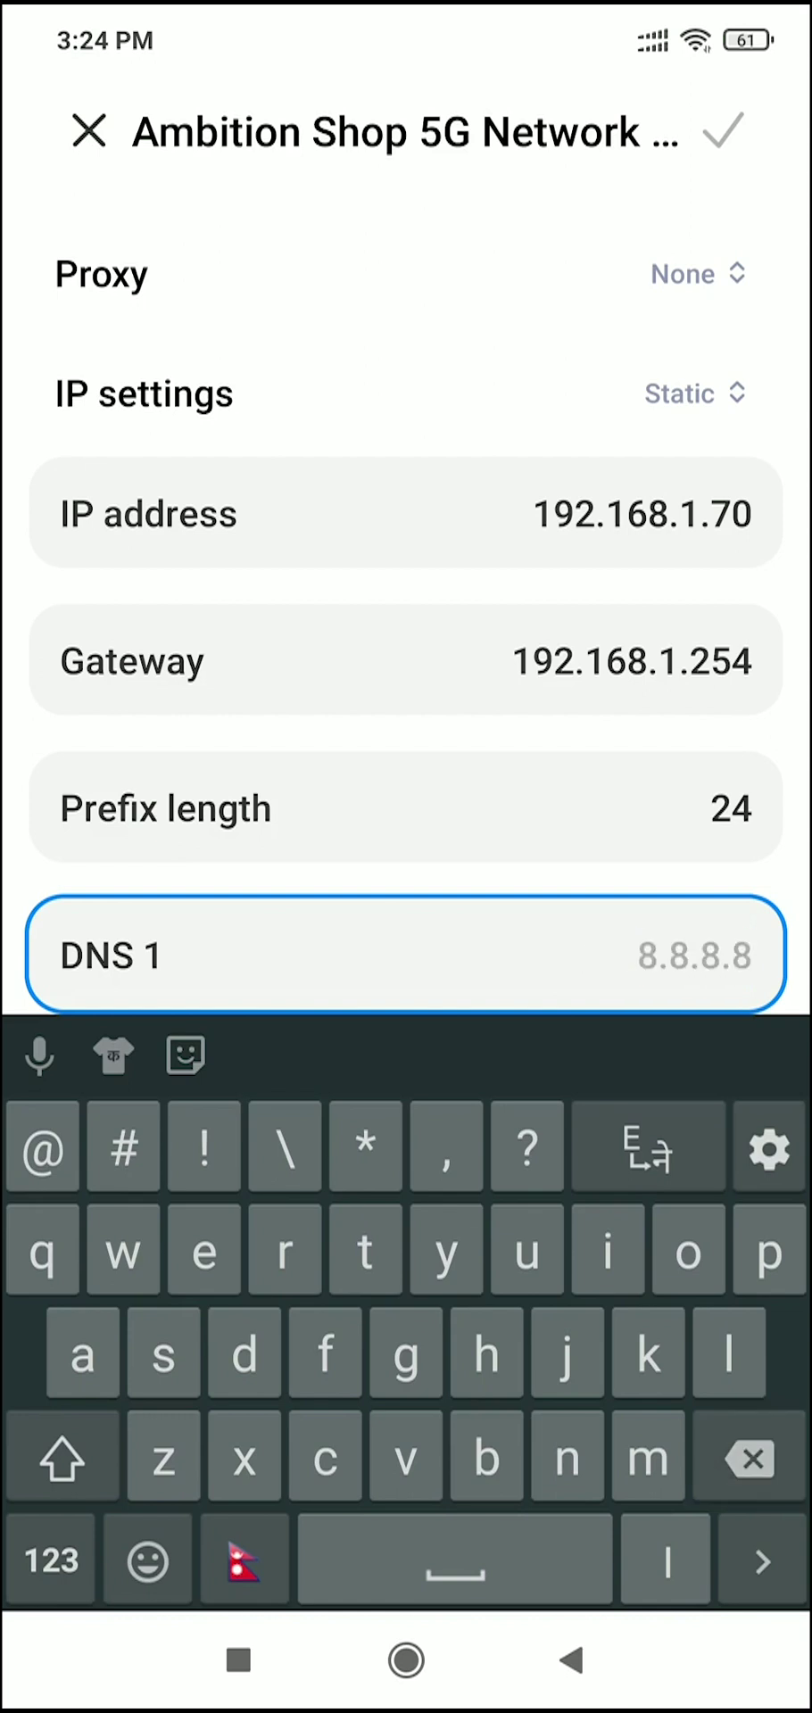
pyautogui.click(51, 1560)
pyautogui.write('1')
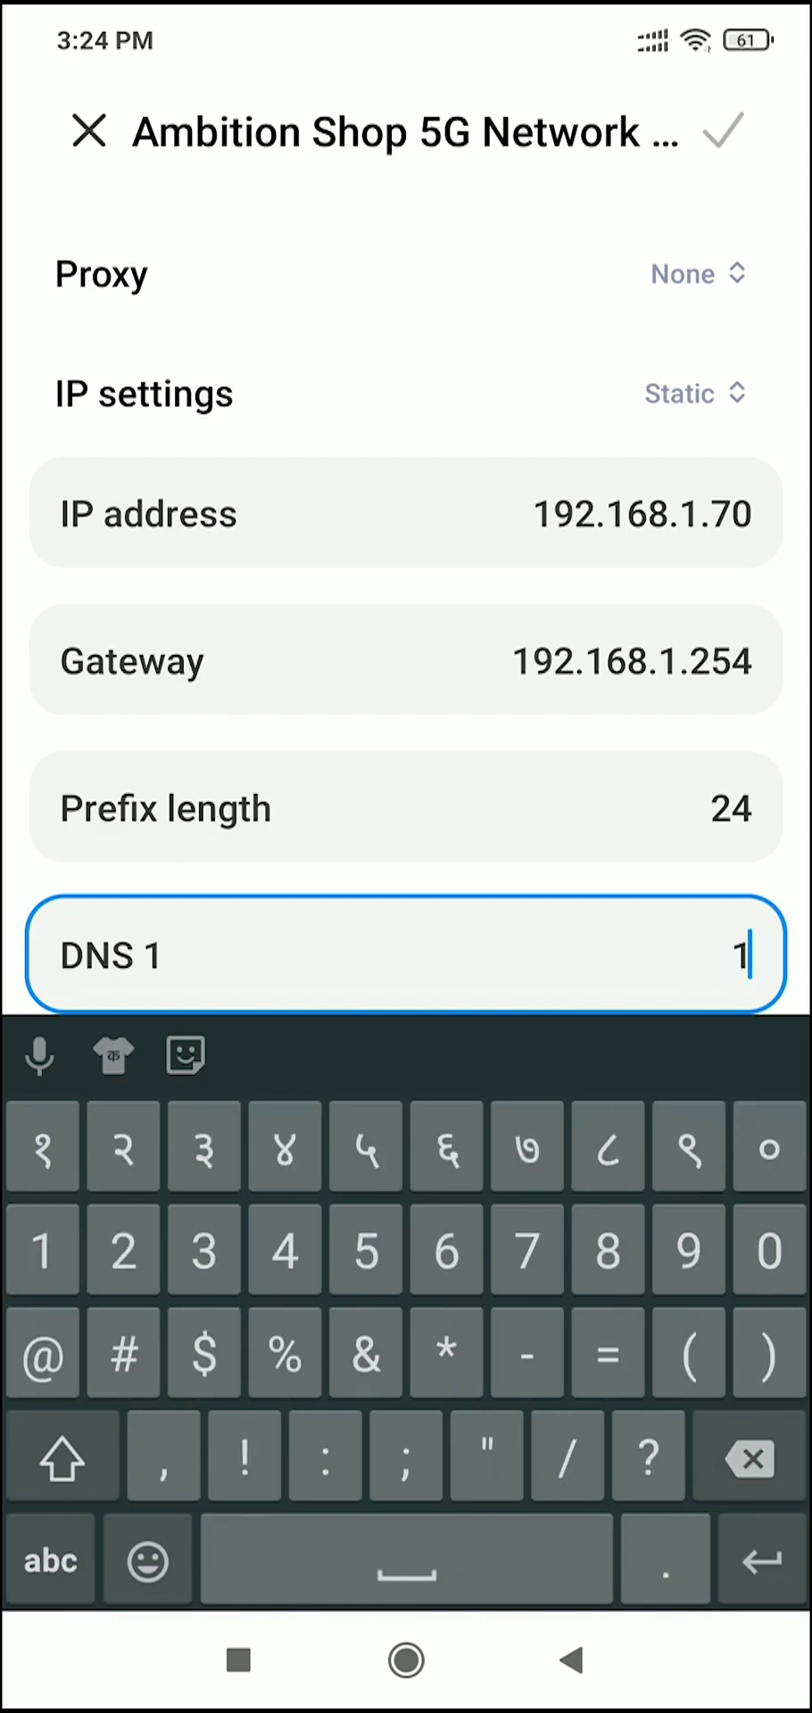
pyautogui.write('.1.1.')
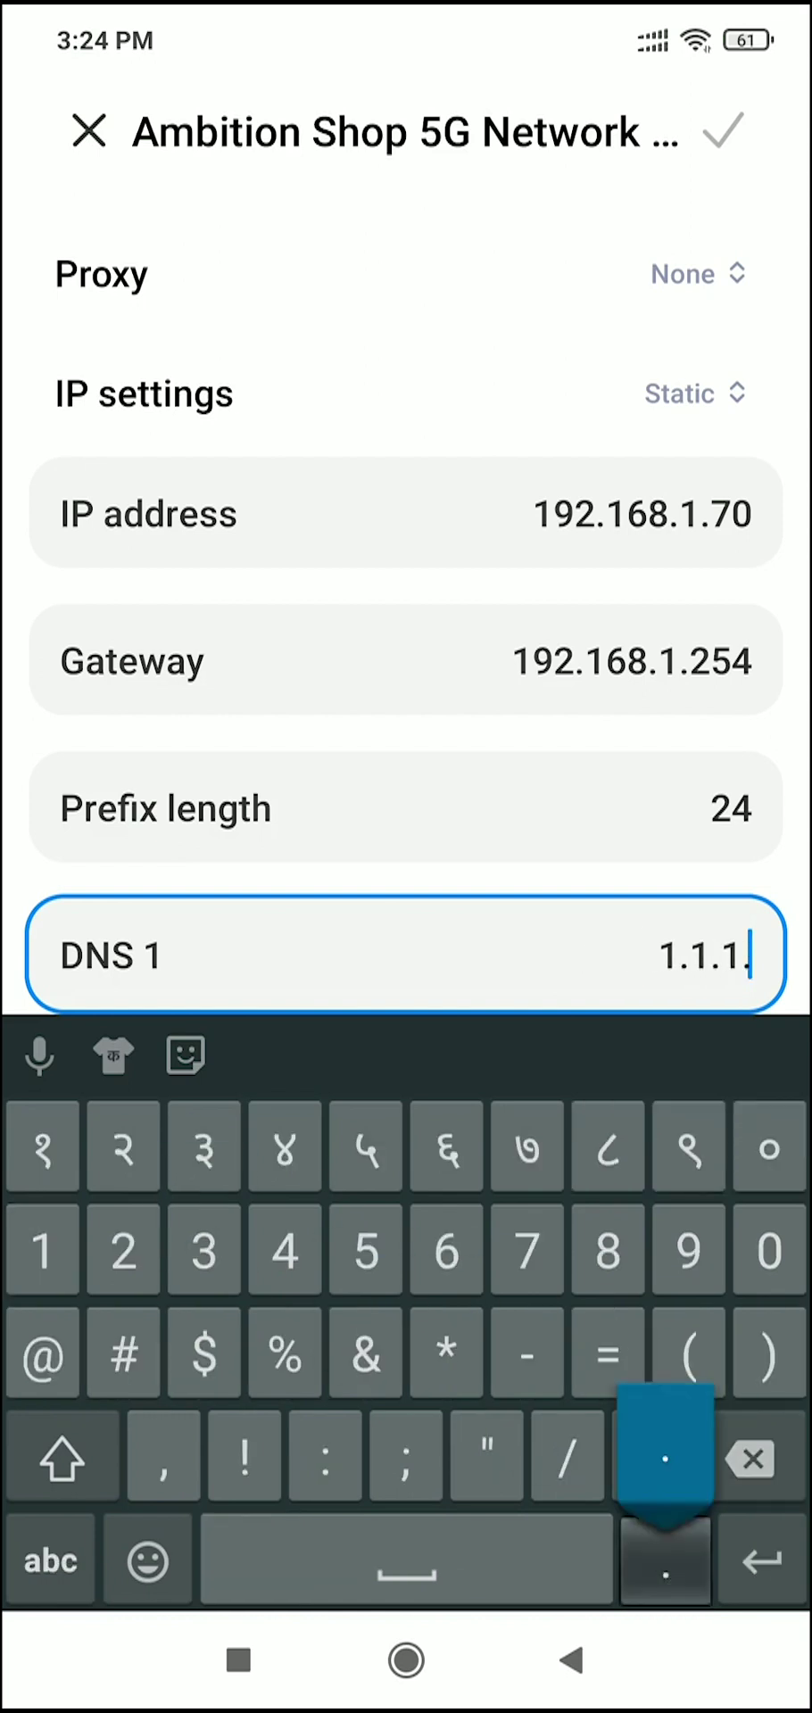
pyautogui.write('1')
pyautogui.scroll(-3, 406, 624)
# Enter 8.8.4.4 as DNS 2 and save the static IP settings.
pyautogui.press('Return')
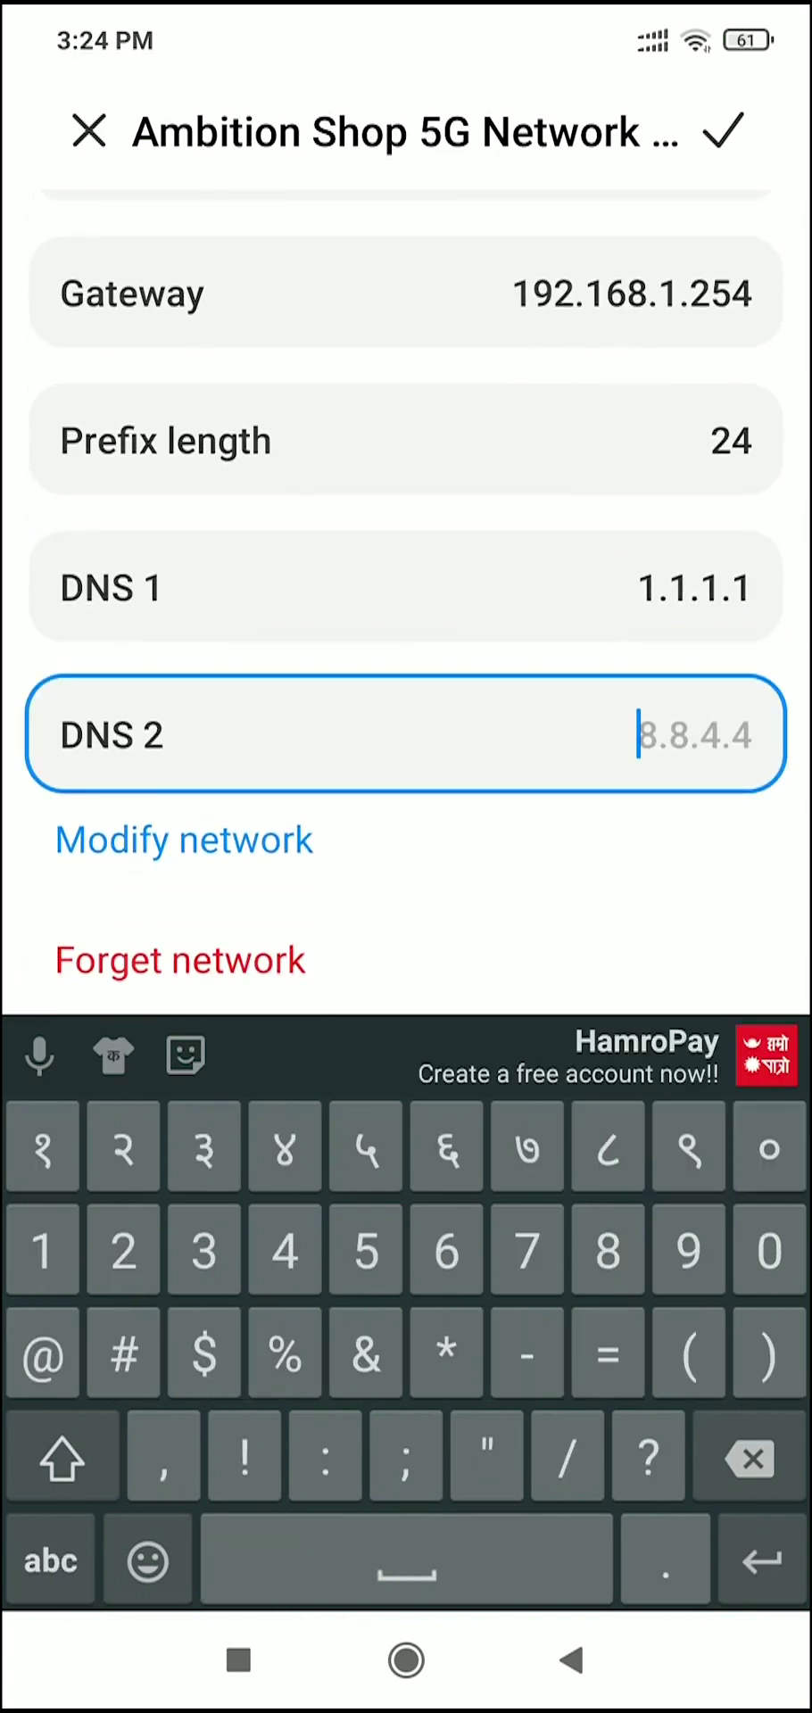
pyautogui.write('8.8')
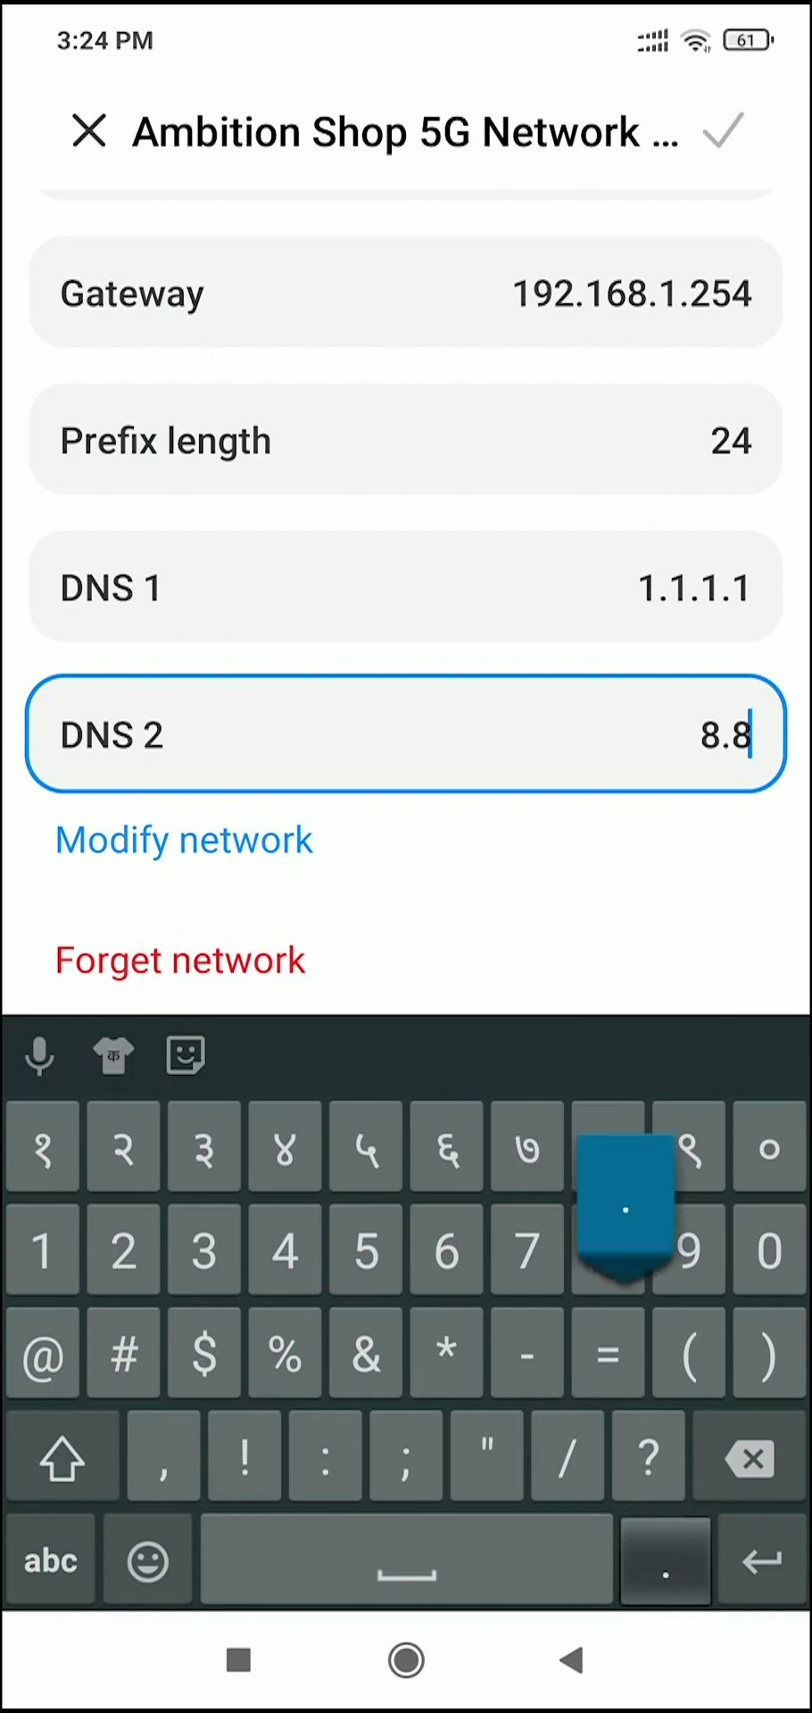
pyautogui.write('.8')
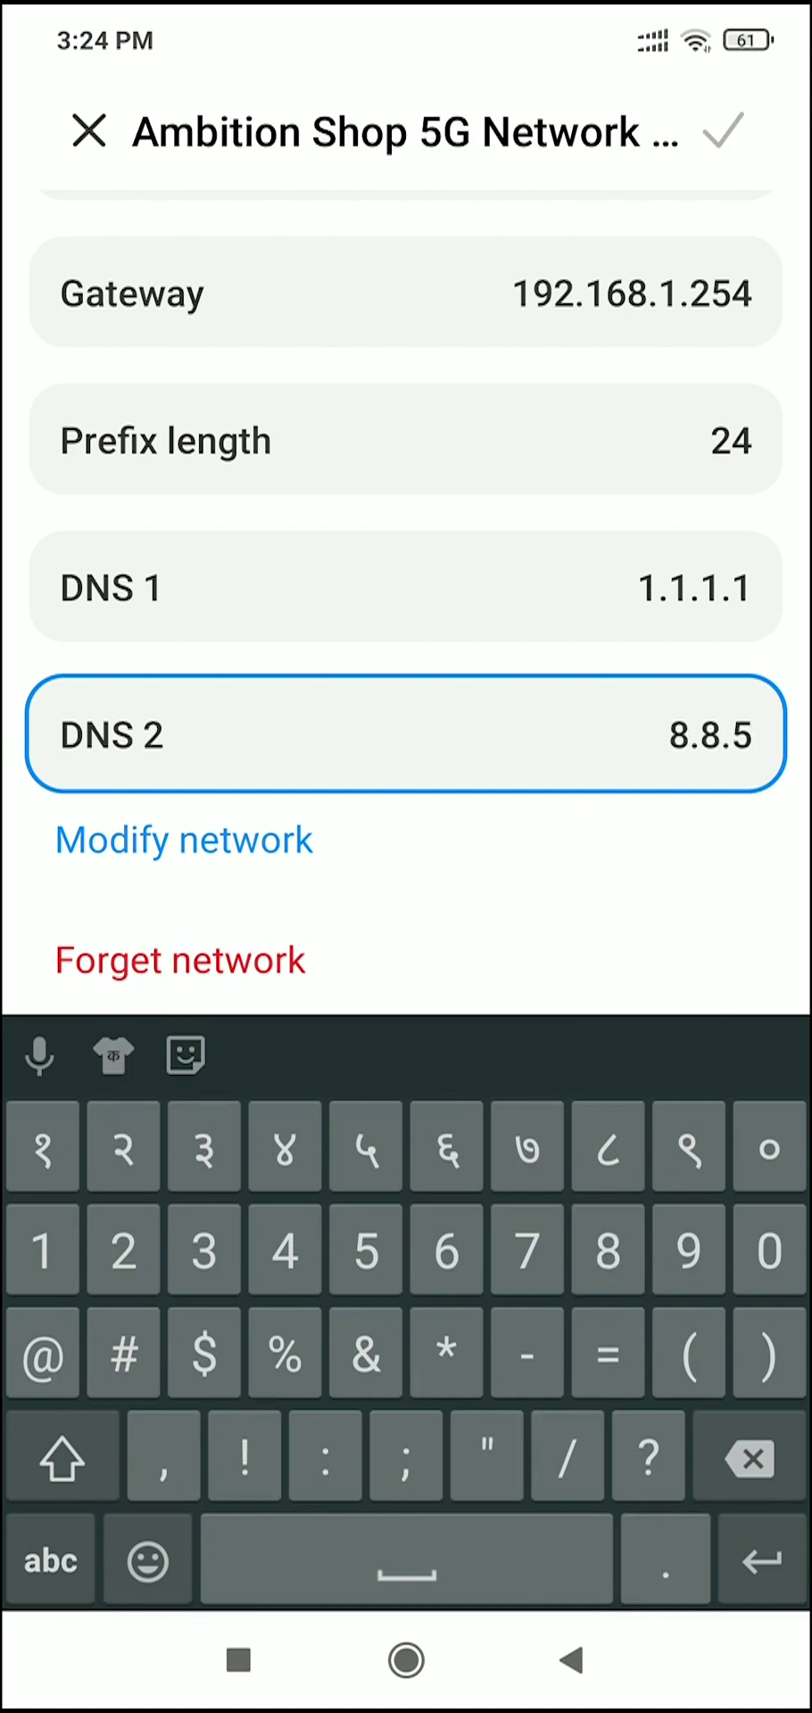
pyautogui.press('BackSpace')
pyautogui.write('4')
pyautogui.write('.4')
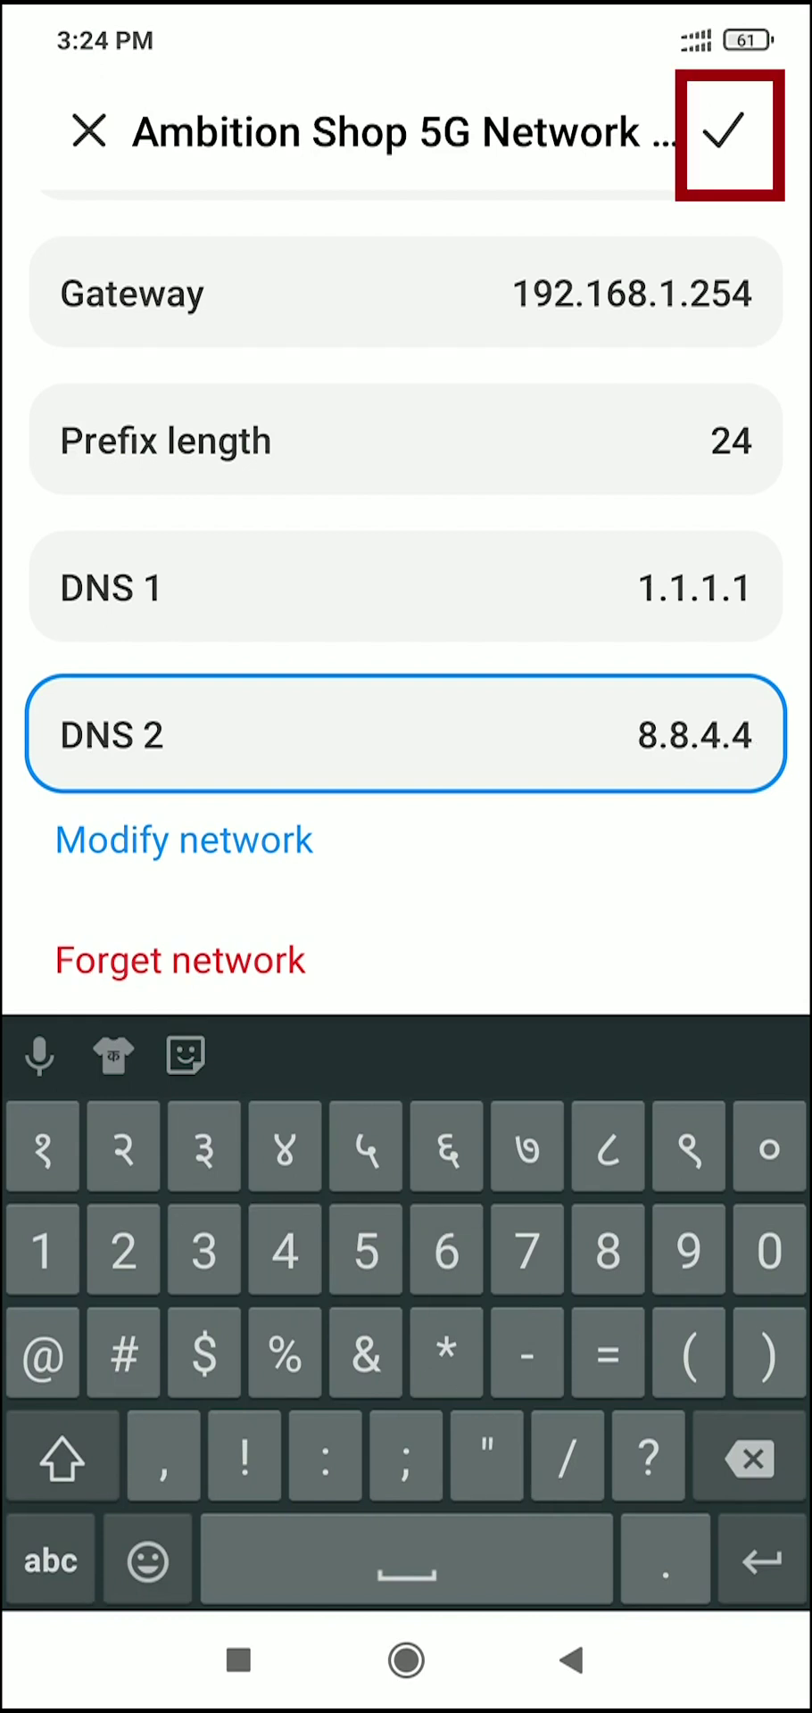
pyautogui.click(724, 132)
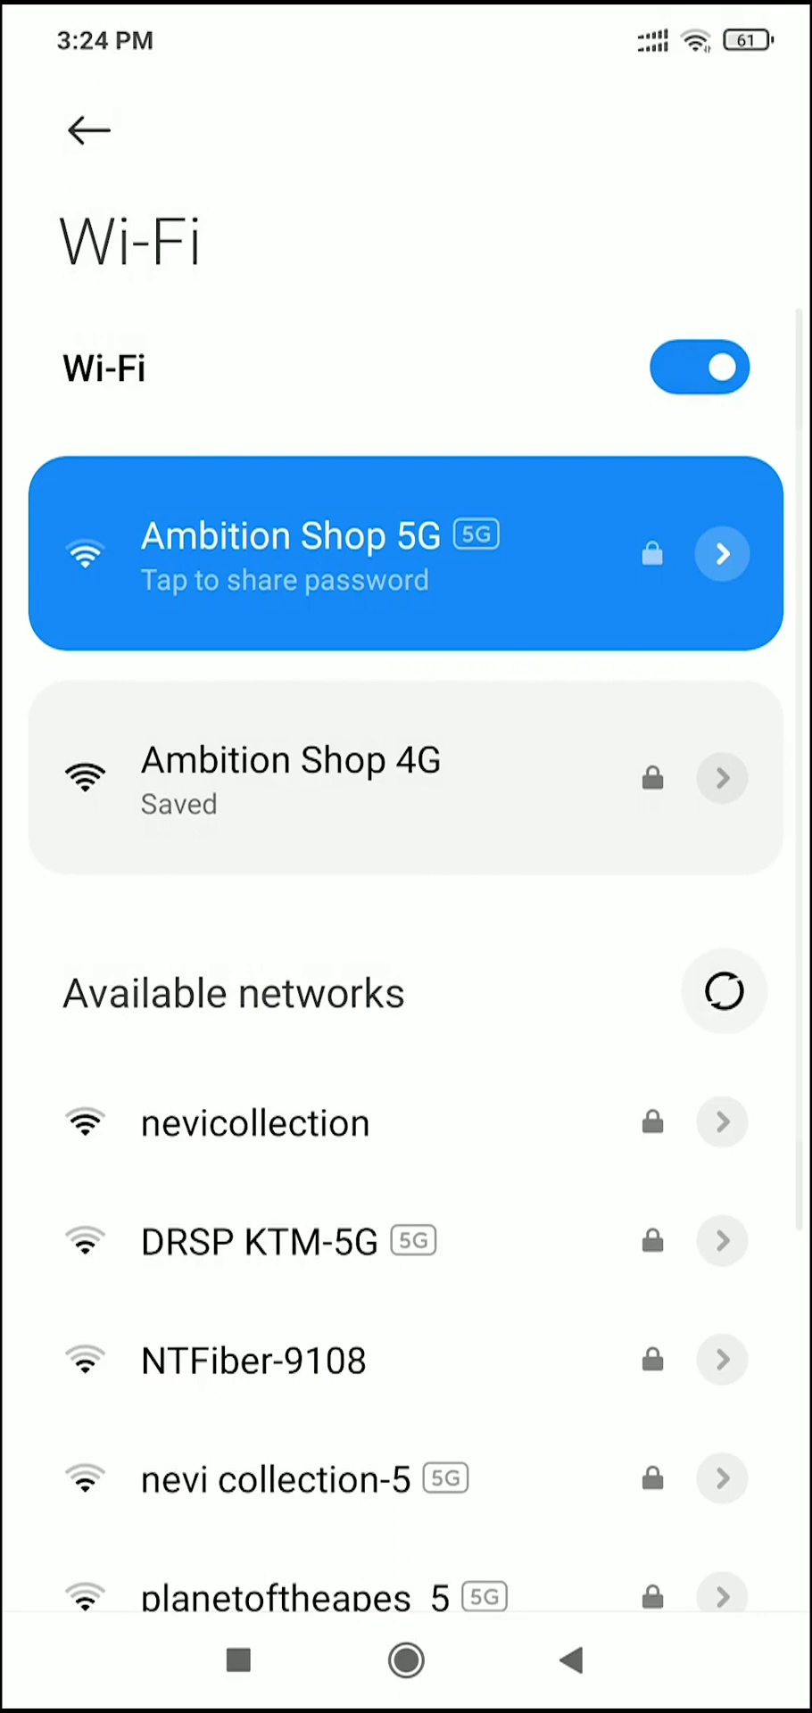
# Open TikTok and swipe through several For You videos to confirm they play over Ambition Shop 5G.
pyautogui.click(238, 1659)
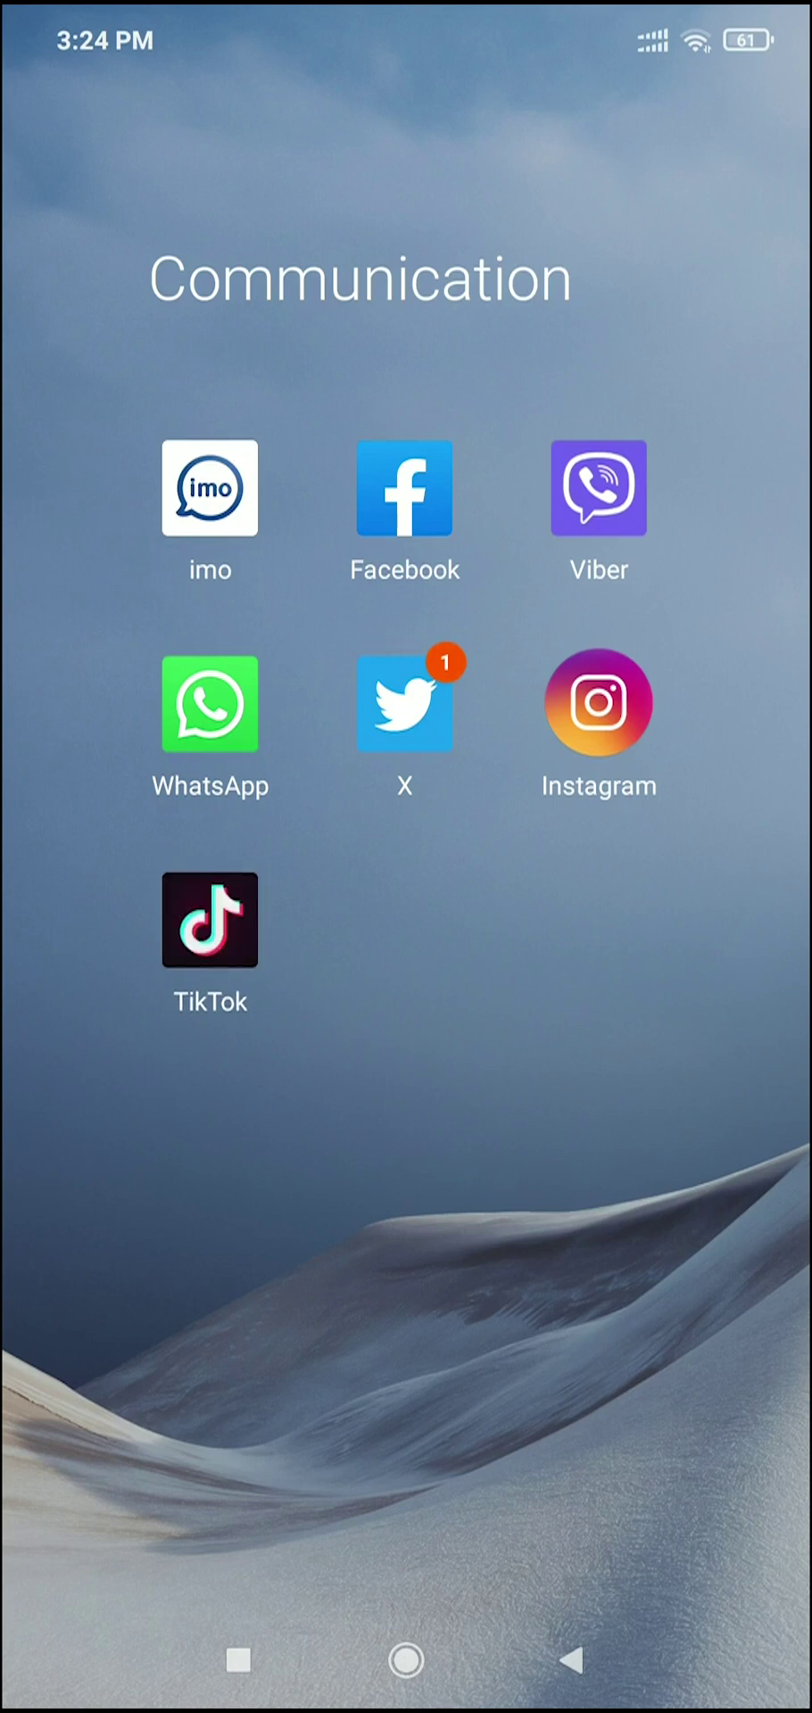
pyautogui.scroll(-1, 405, 803)
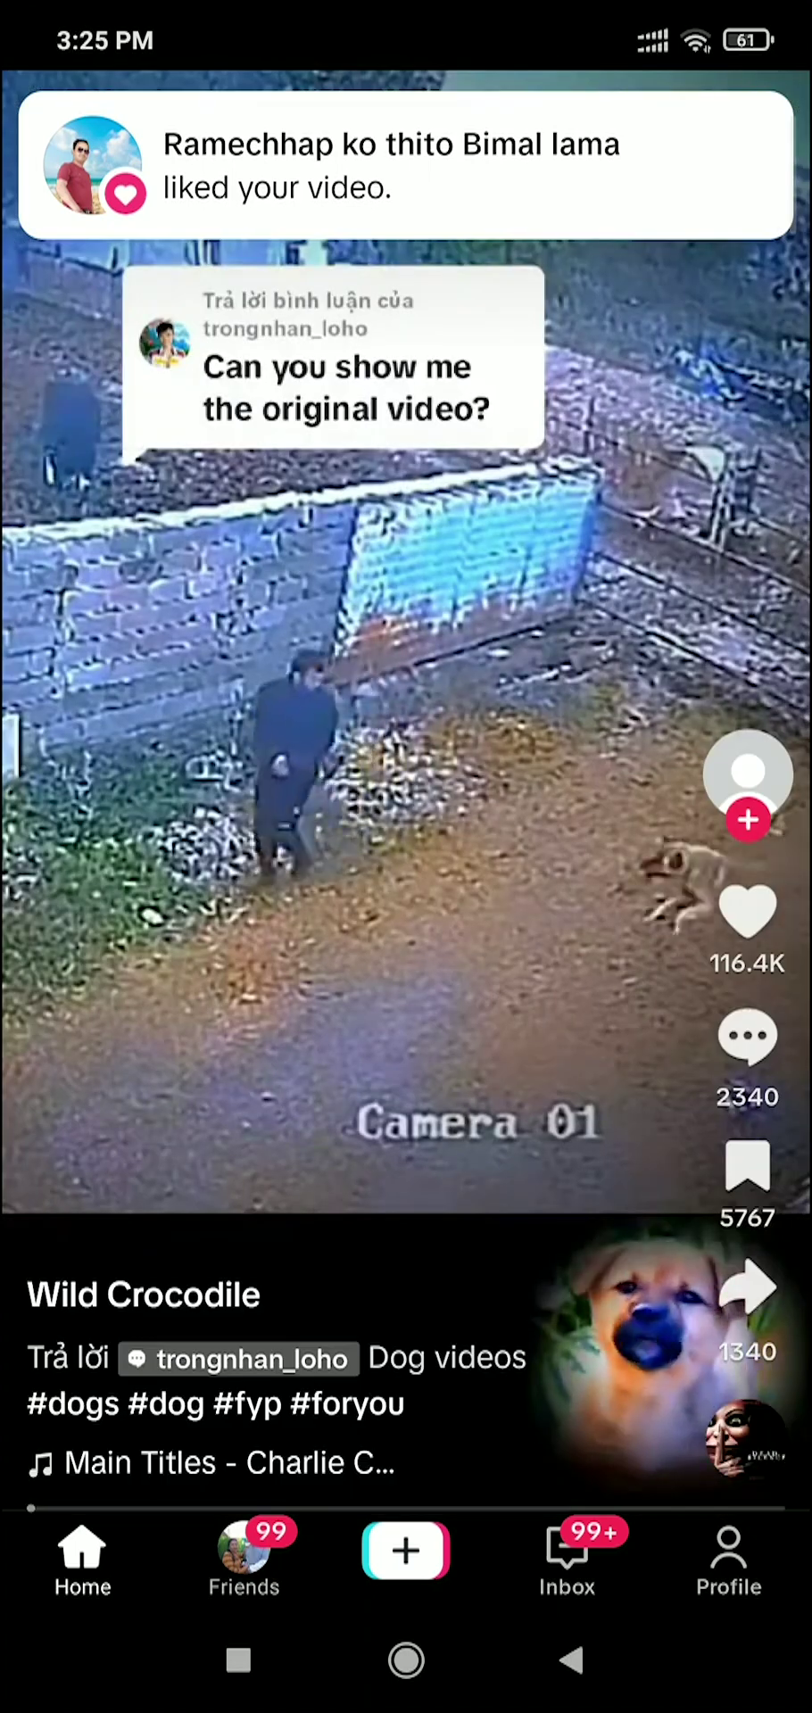
pyautogui.scroll(-5, 405, 790)
pyautogui.scroll(-5, 406, 791)
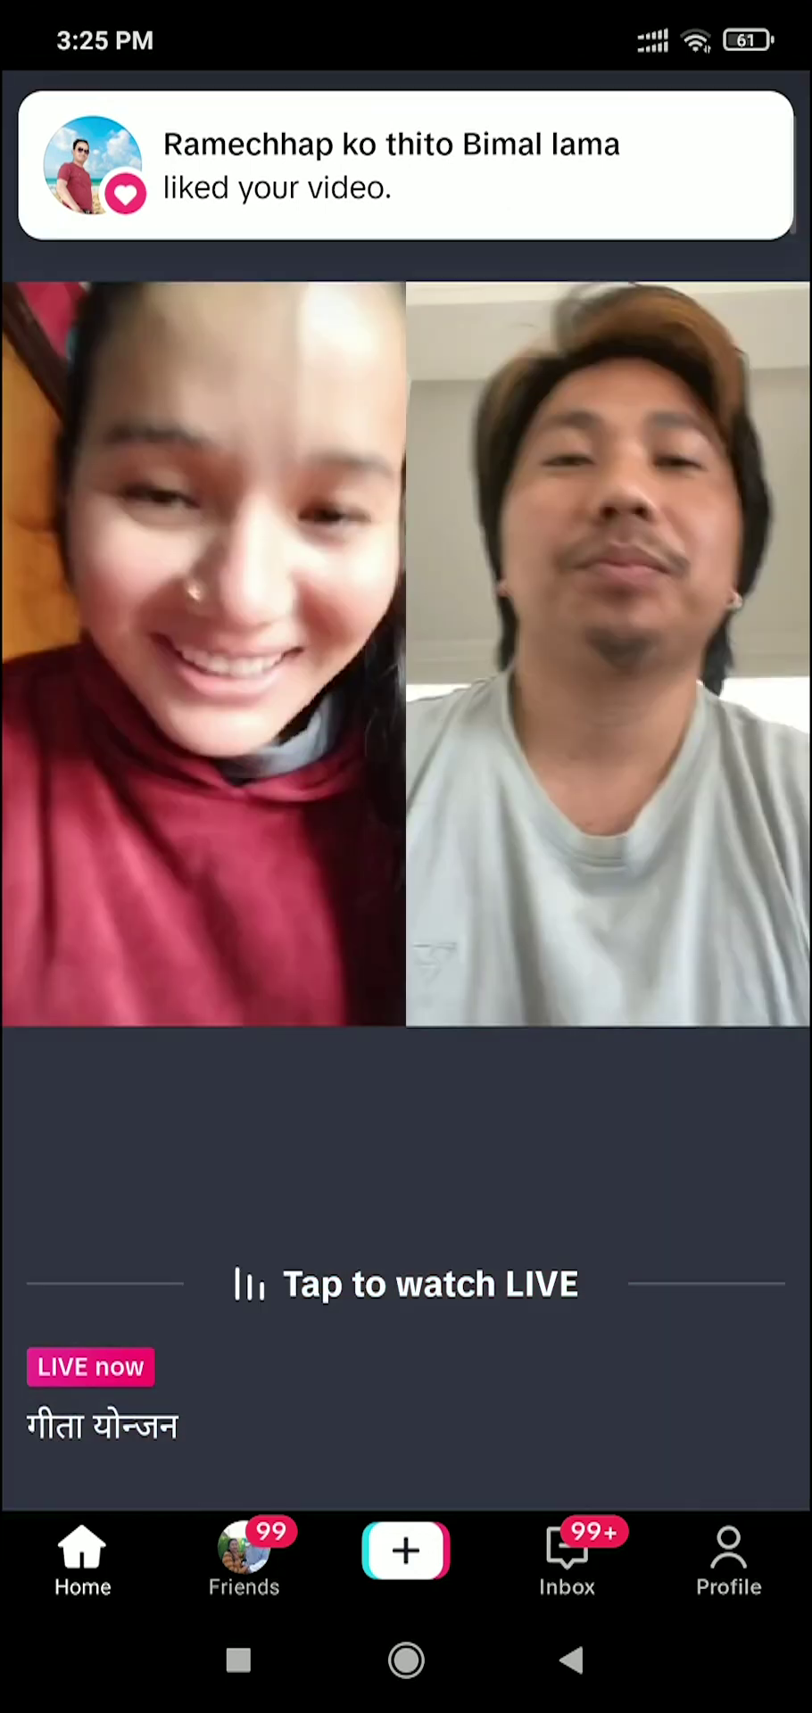
pyautogui.scroll(-5, 406, 791)
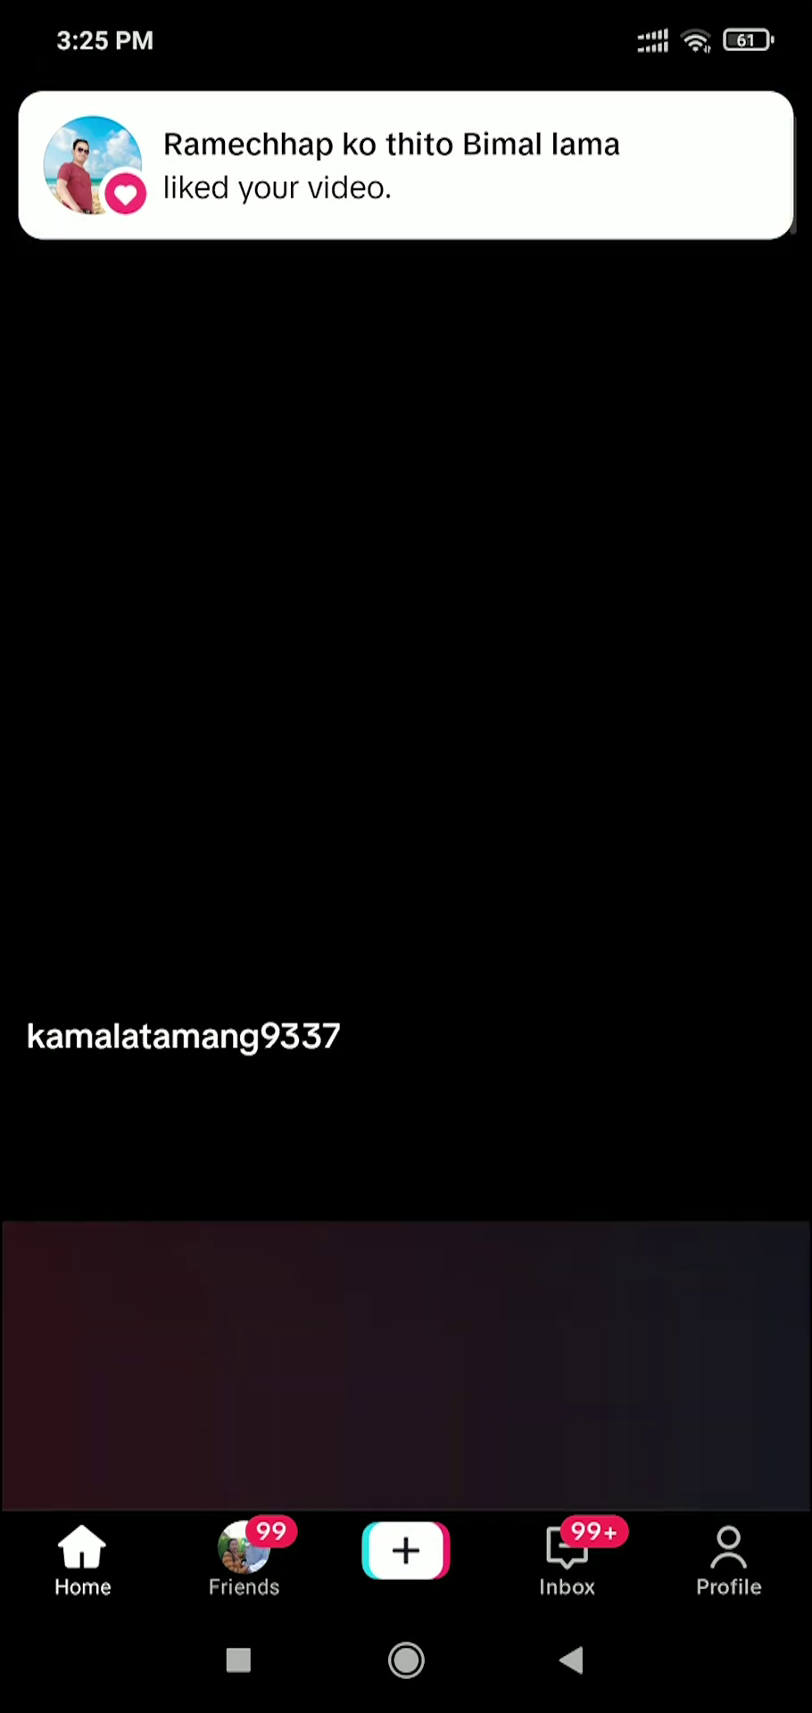
pyautogui.scroll(-5, 406, 790)
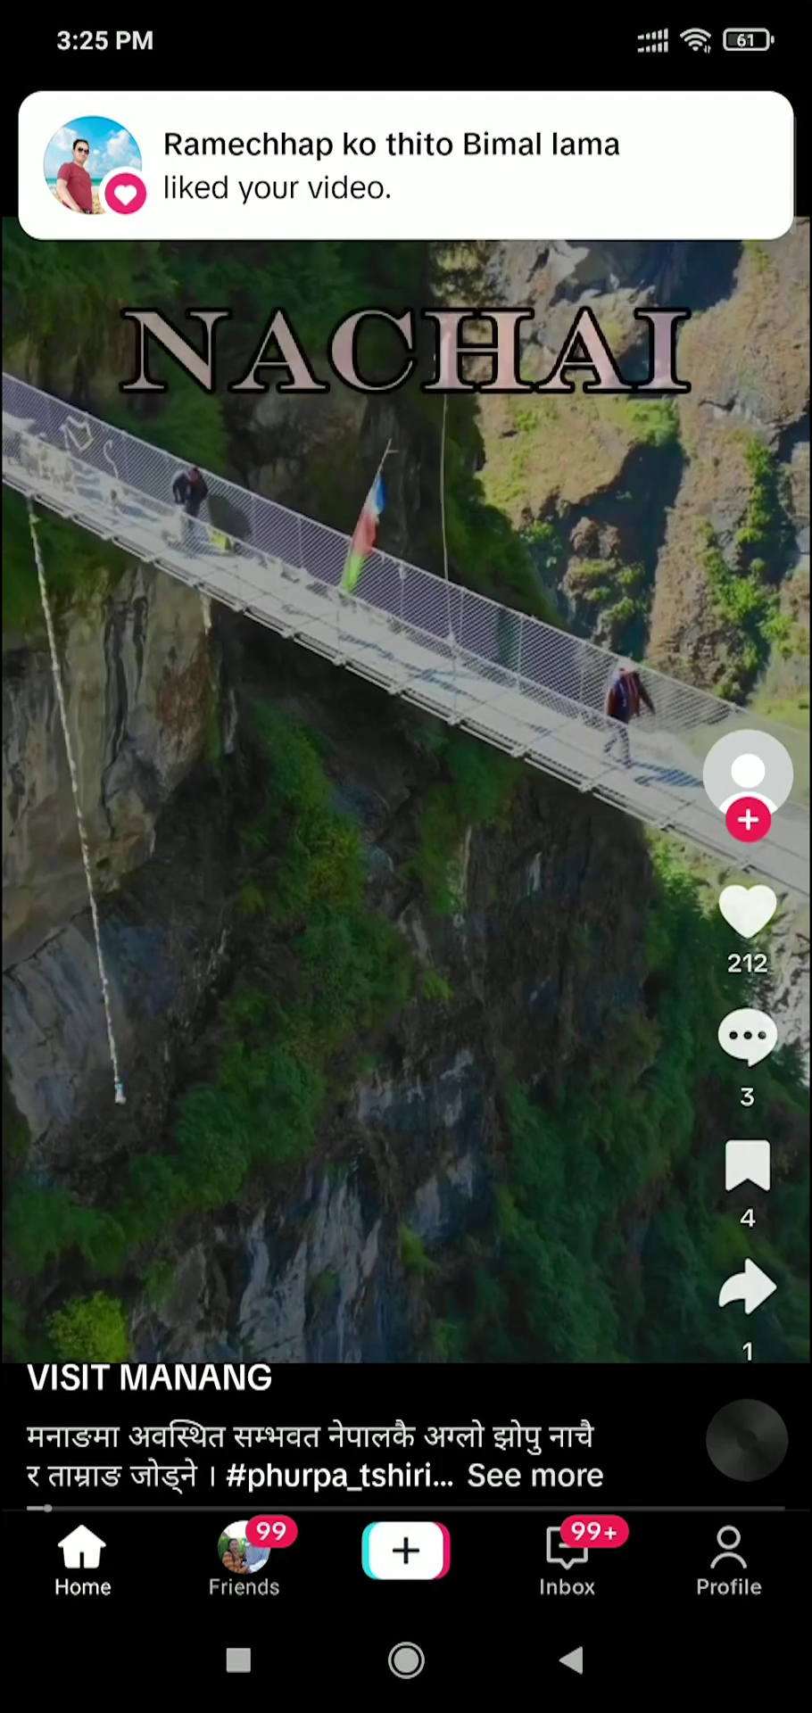
pyautogui.scroll(-5, 406, 790)
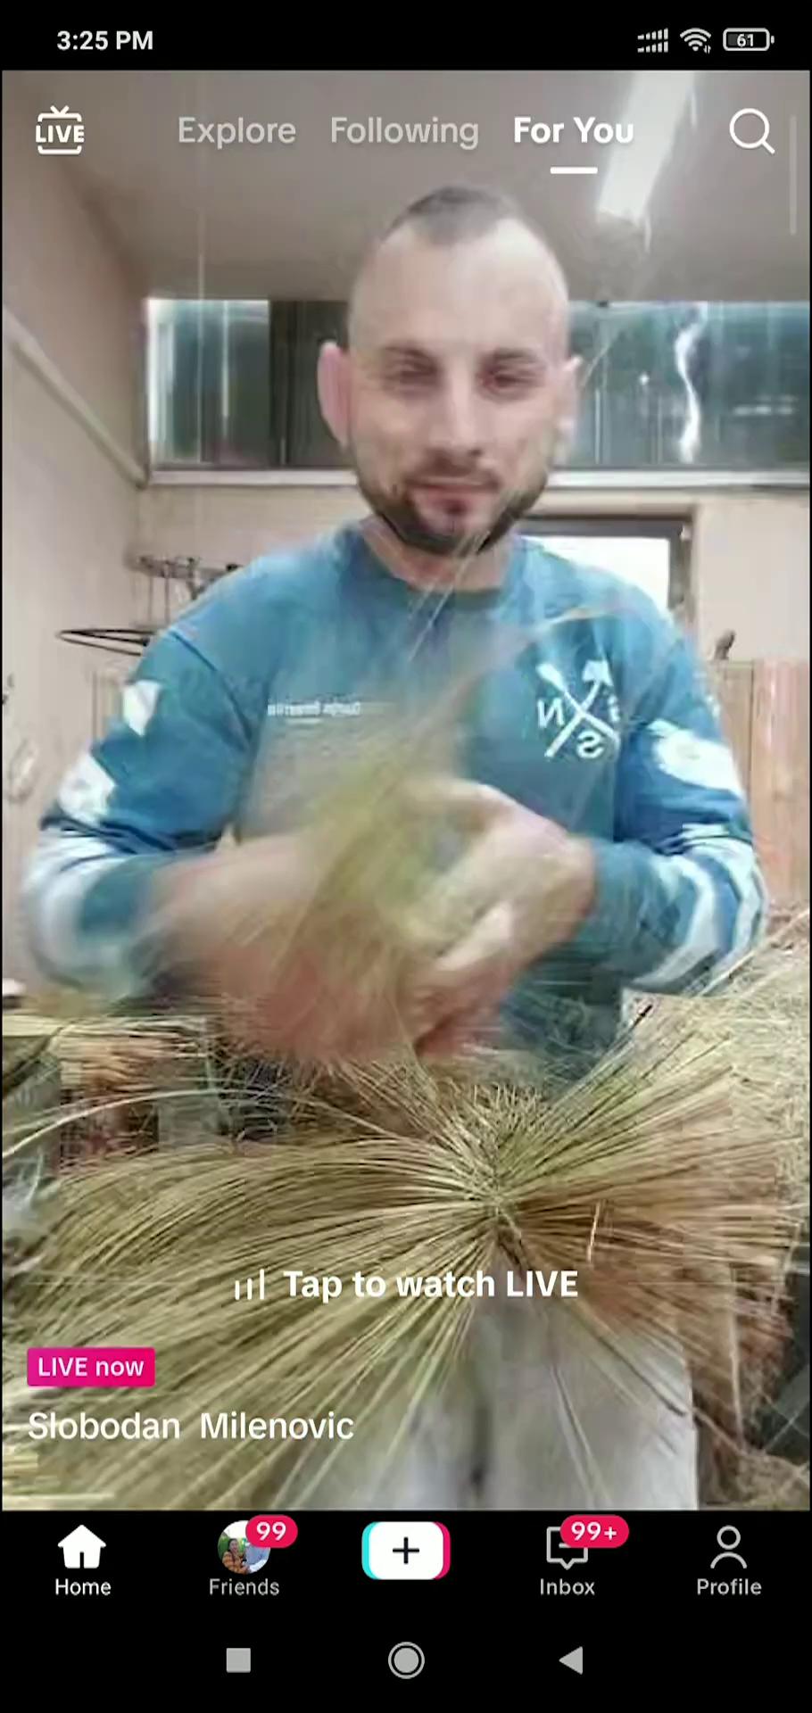
pyautogui.scroll(5, 406, 790)
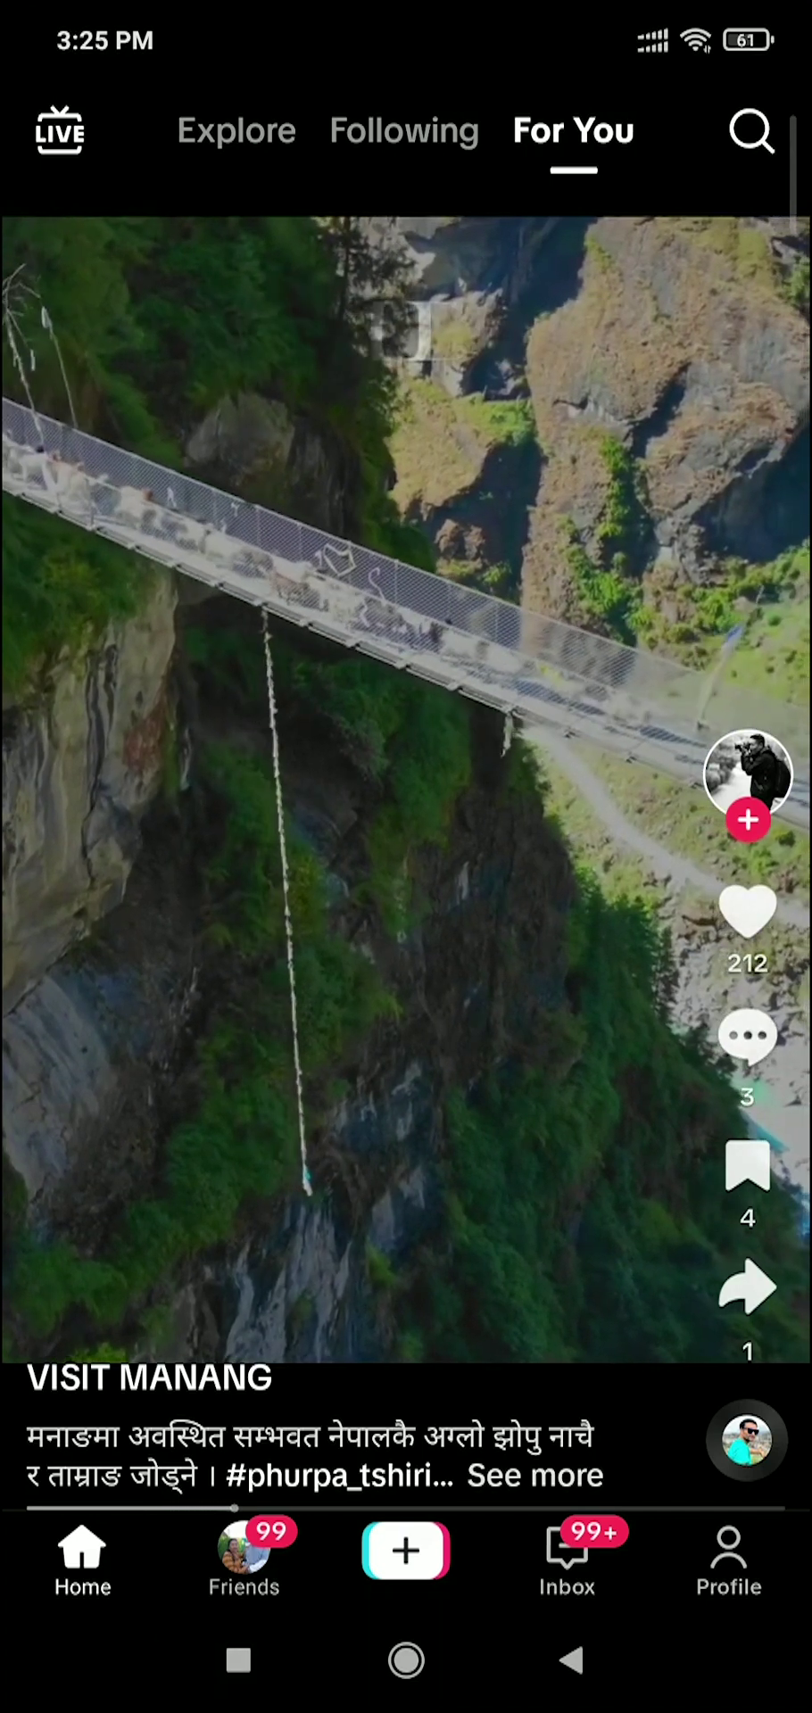
pyautogui.click(238, 1659)
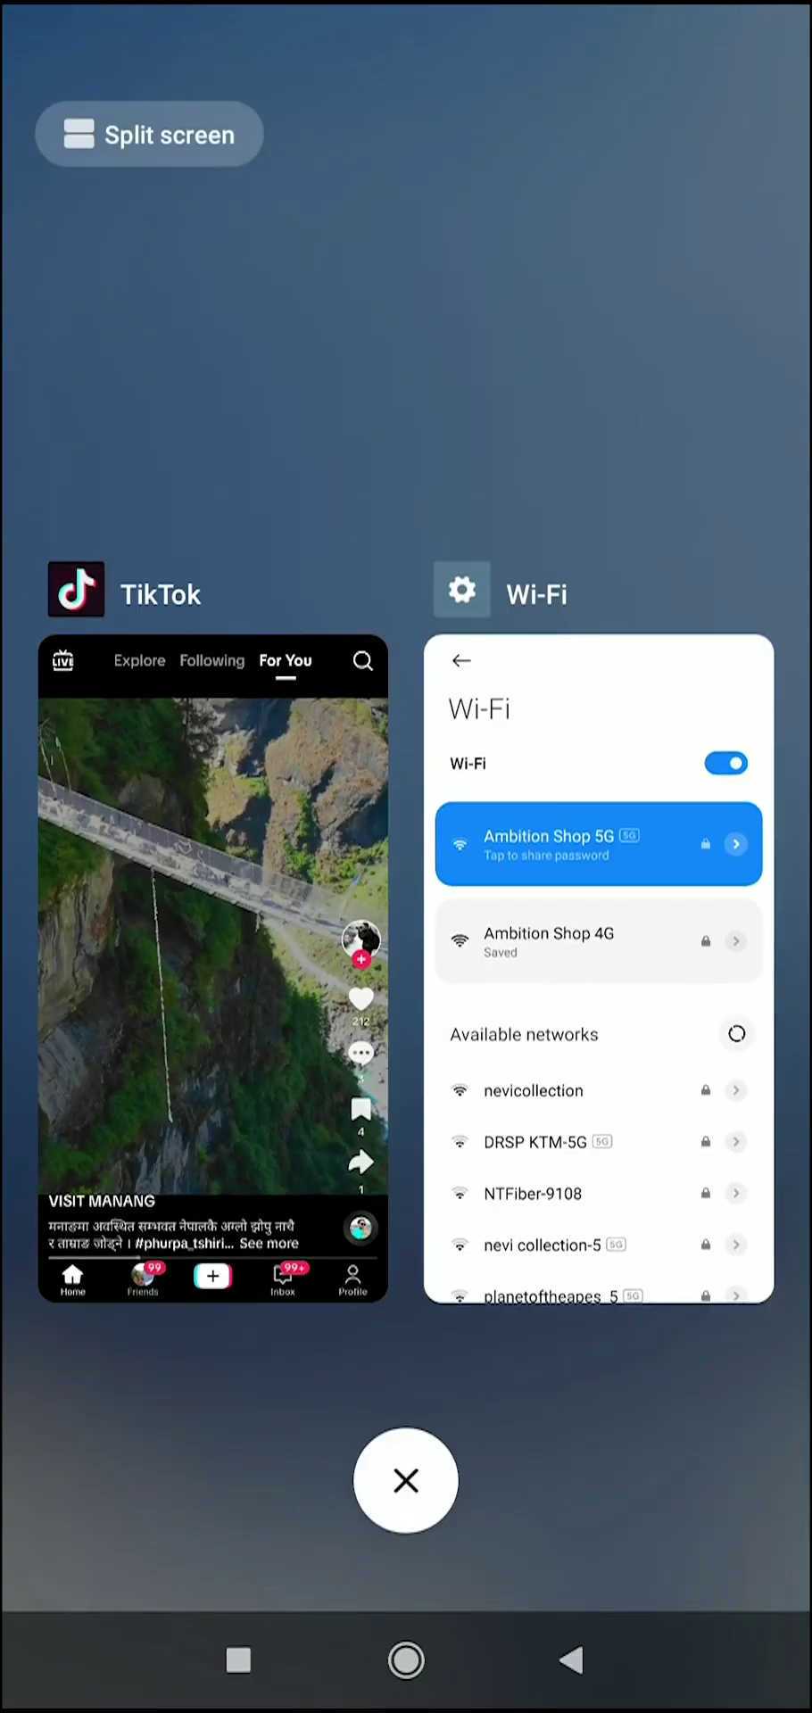
# Close TikTok, confirm Ambition Shop 5G still has DNS 1.1.1.1 and 8.8.4.4, then clear recent apps.
pyautogui.moveTo(212, 968); pyautogui.dragTo(213, 268)
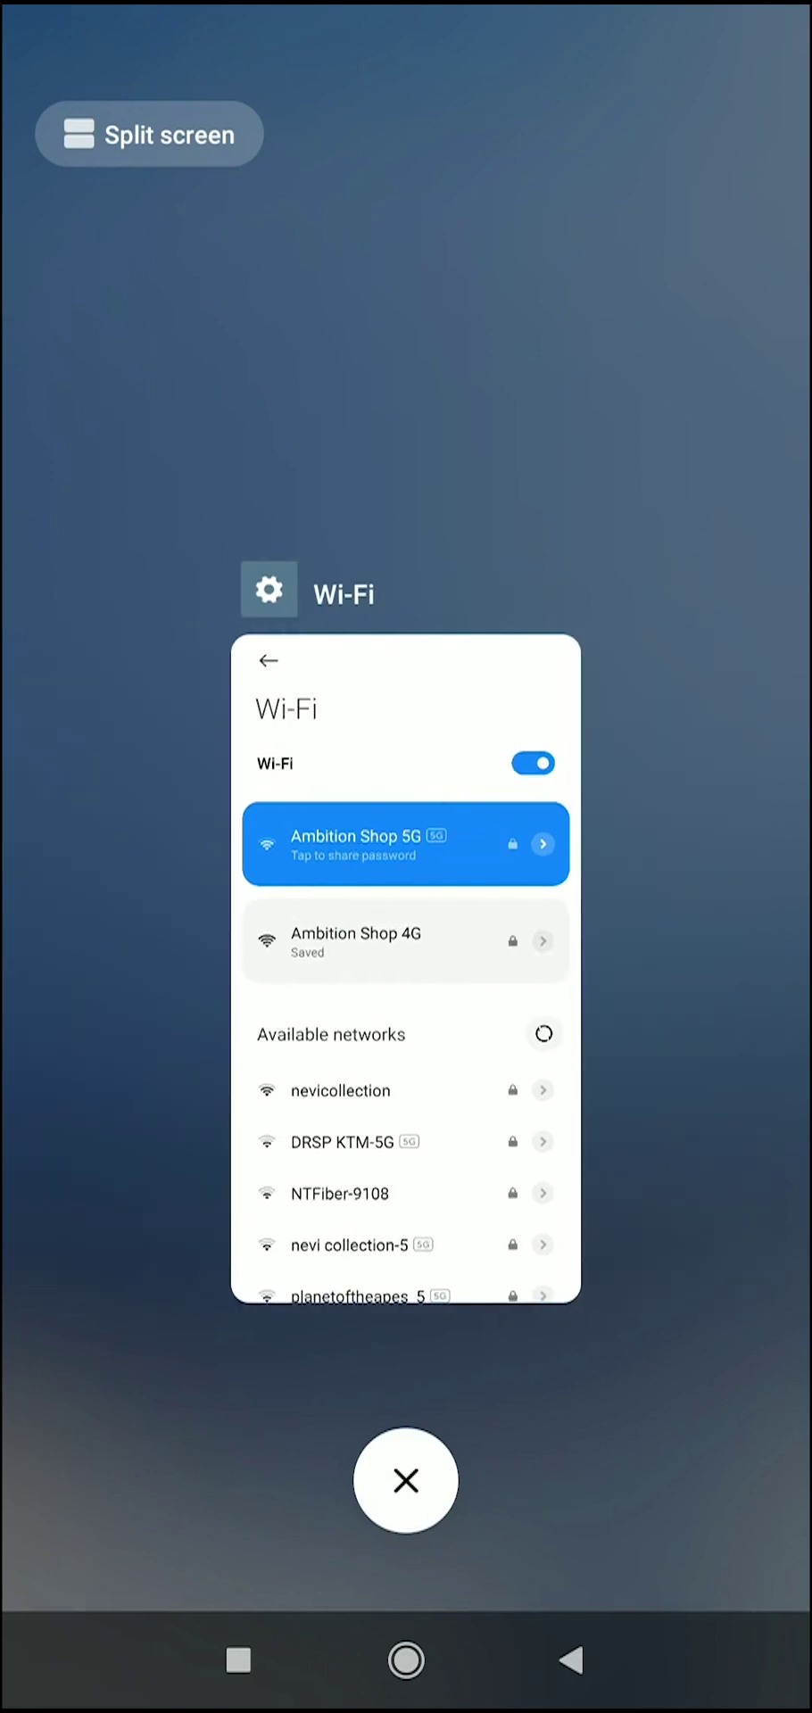
pyautogui.click(406, 968)
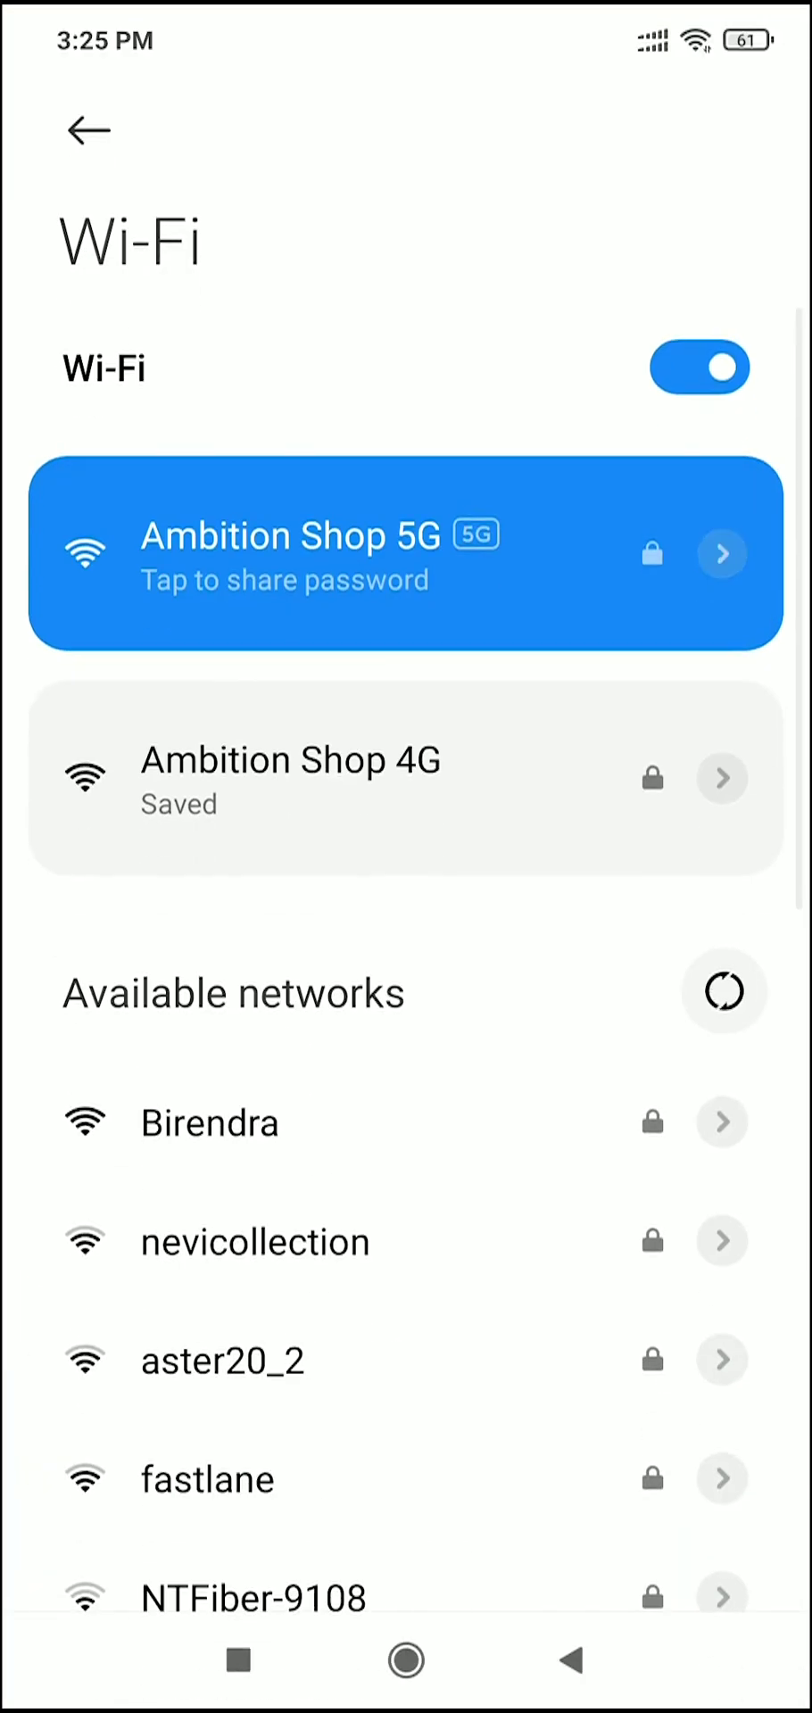
pyautogui.click(722, 554)
pyautogui.scroll(-10, 406, 892)
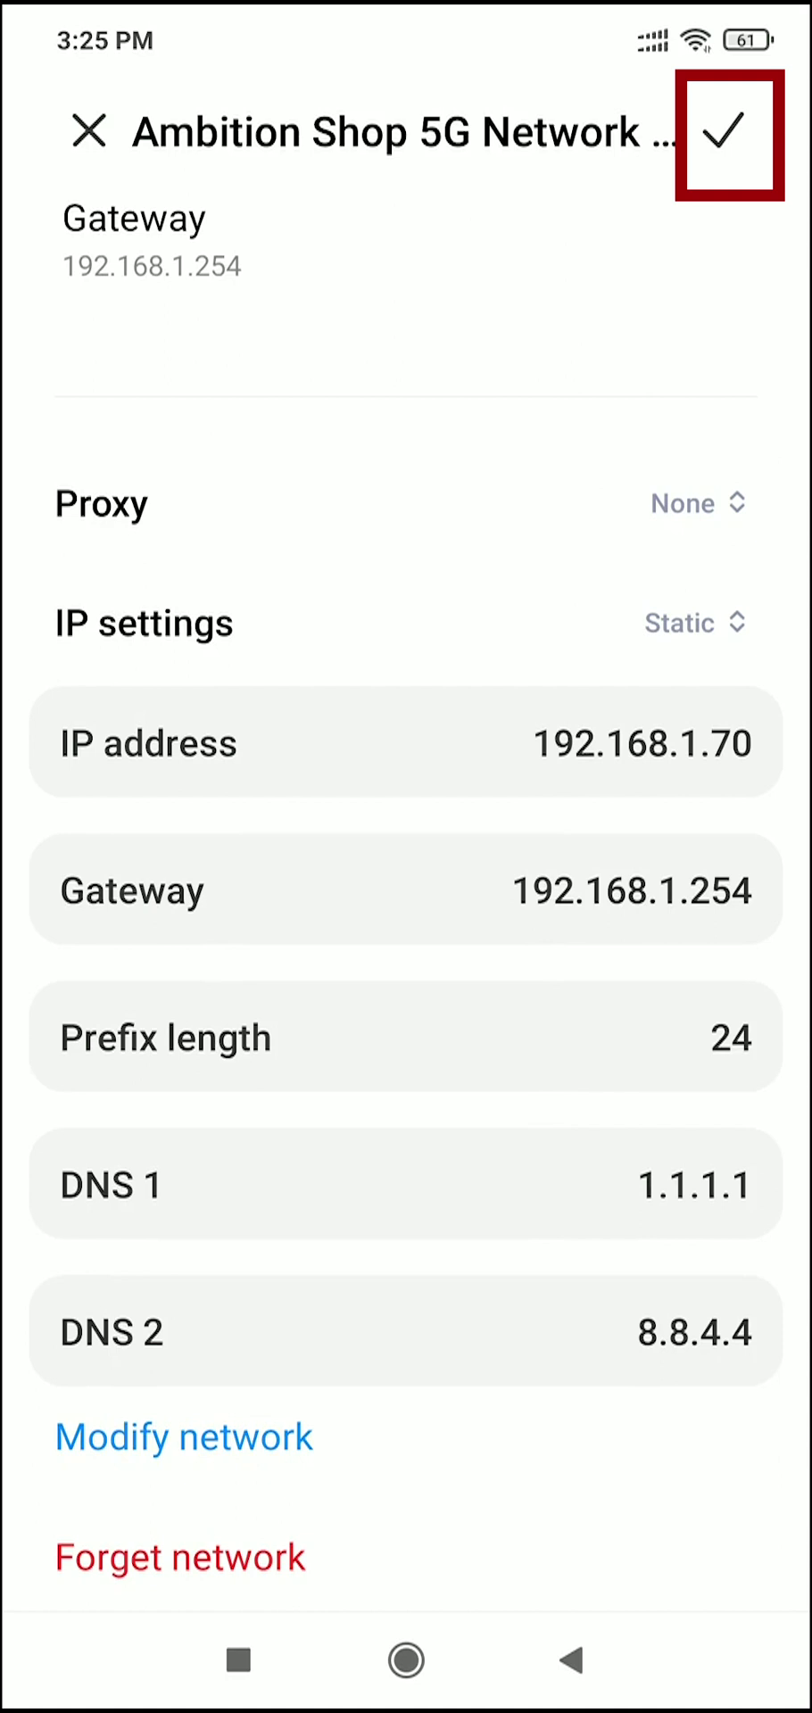
pyautogui.click(723, 132)
pyautogui.click(238, 1659)
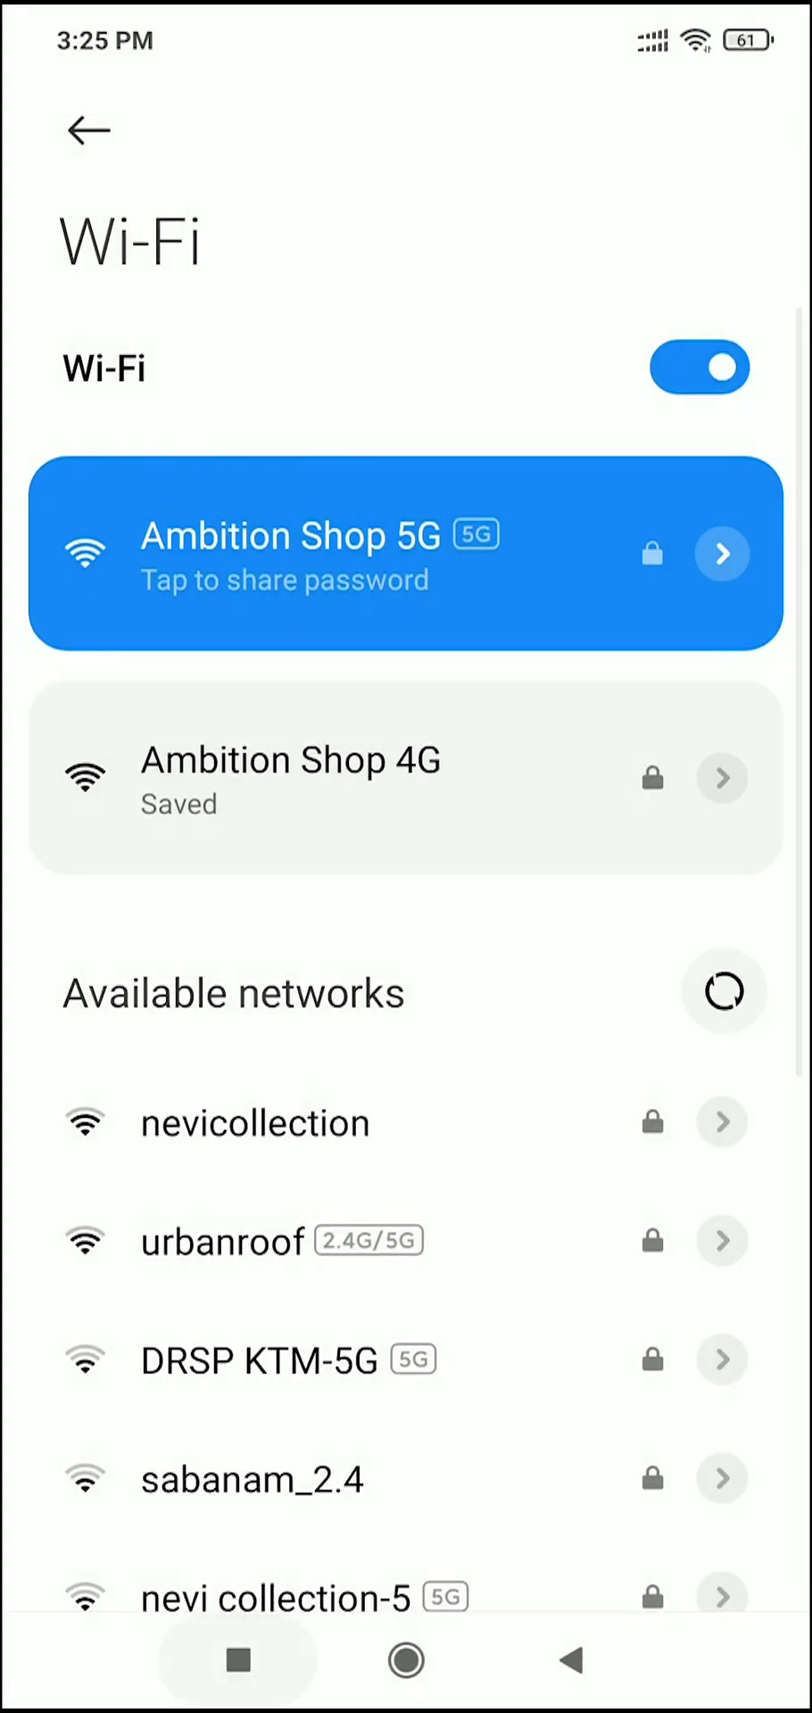
pyautogui.click(406, 1478)
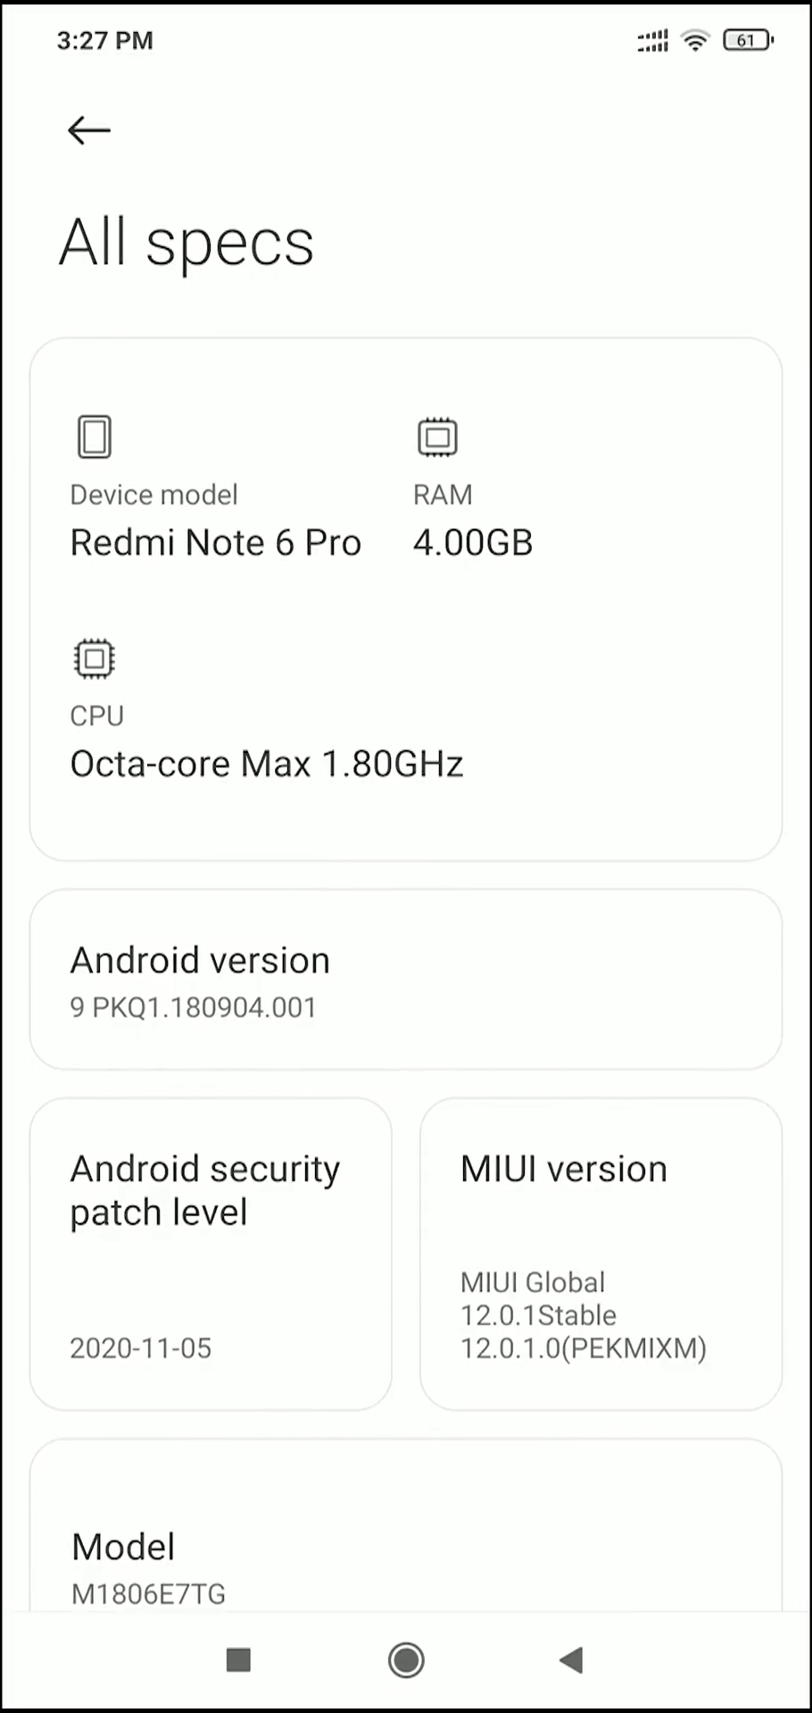
# Scroll the All specs page to review kernel 4.4.153 and 1.90GB free of 64GB storage.
pyautogui.scroll(-10, 406, 856)
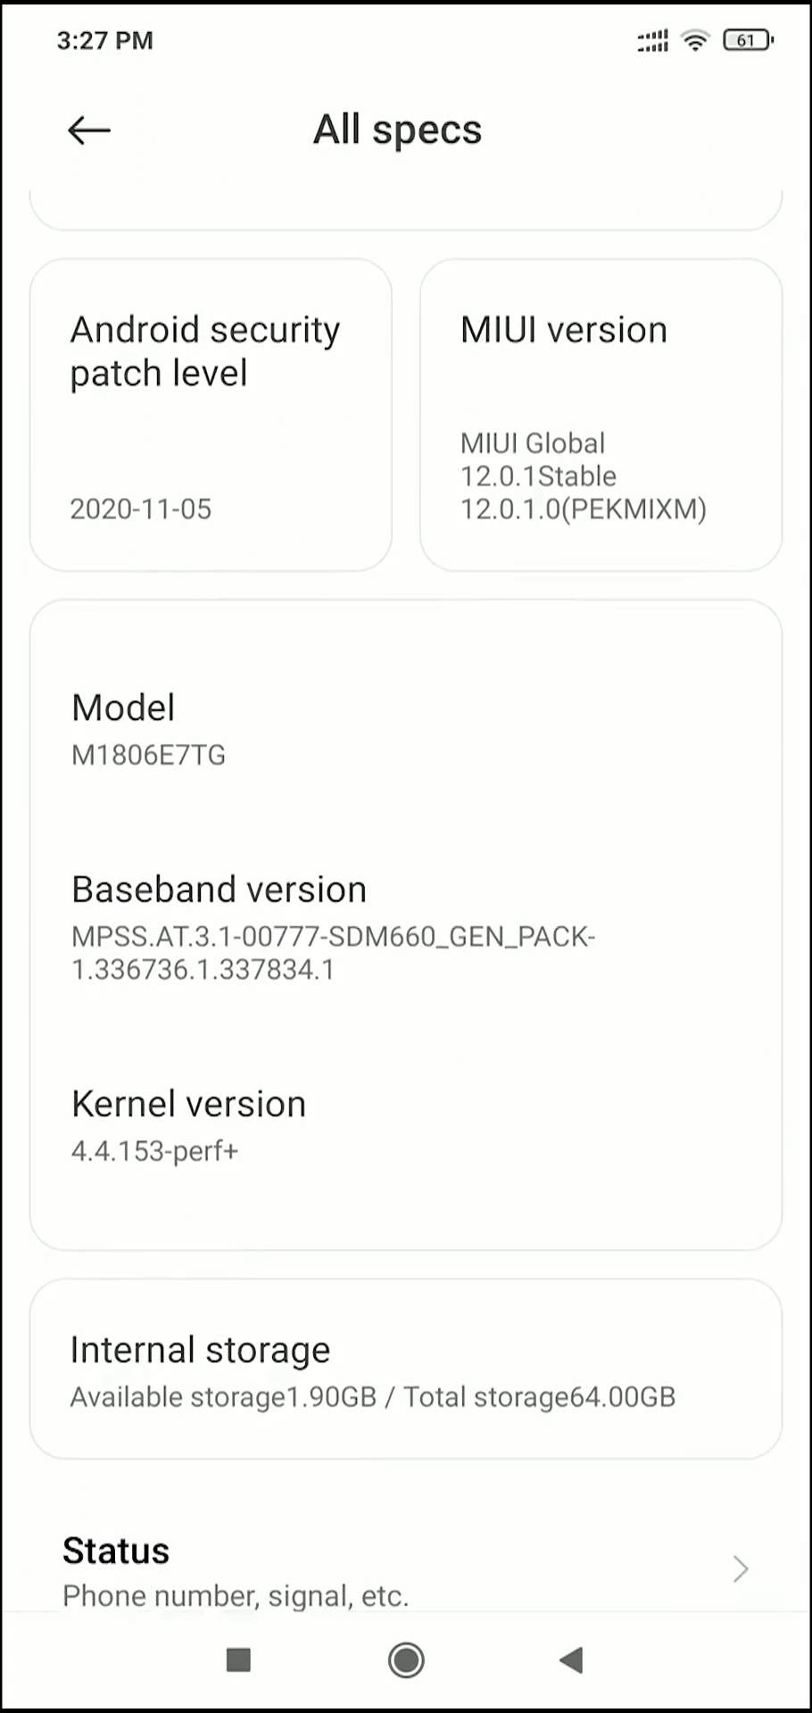
pyautogui.scroll(10, 406, 857)
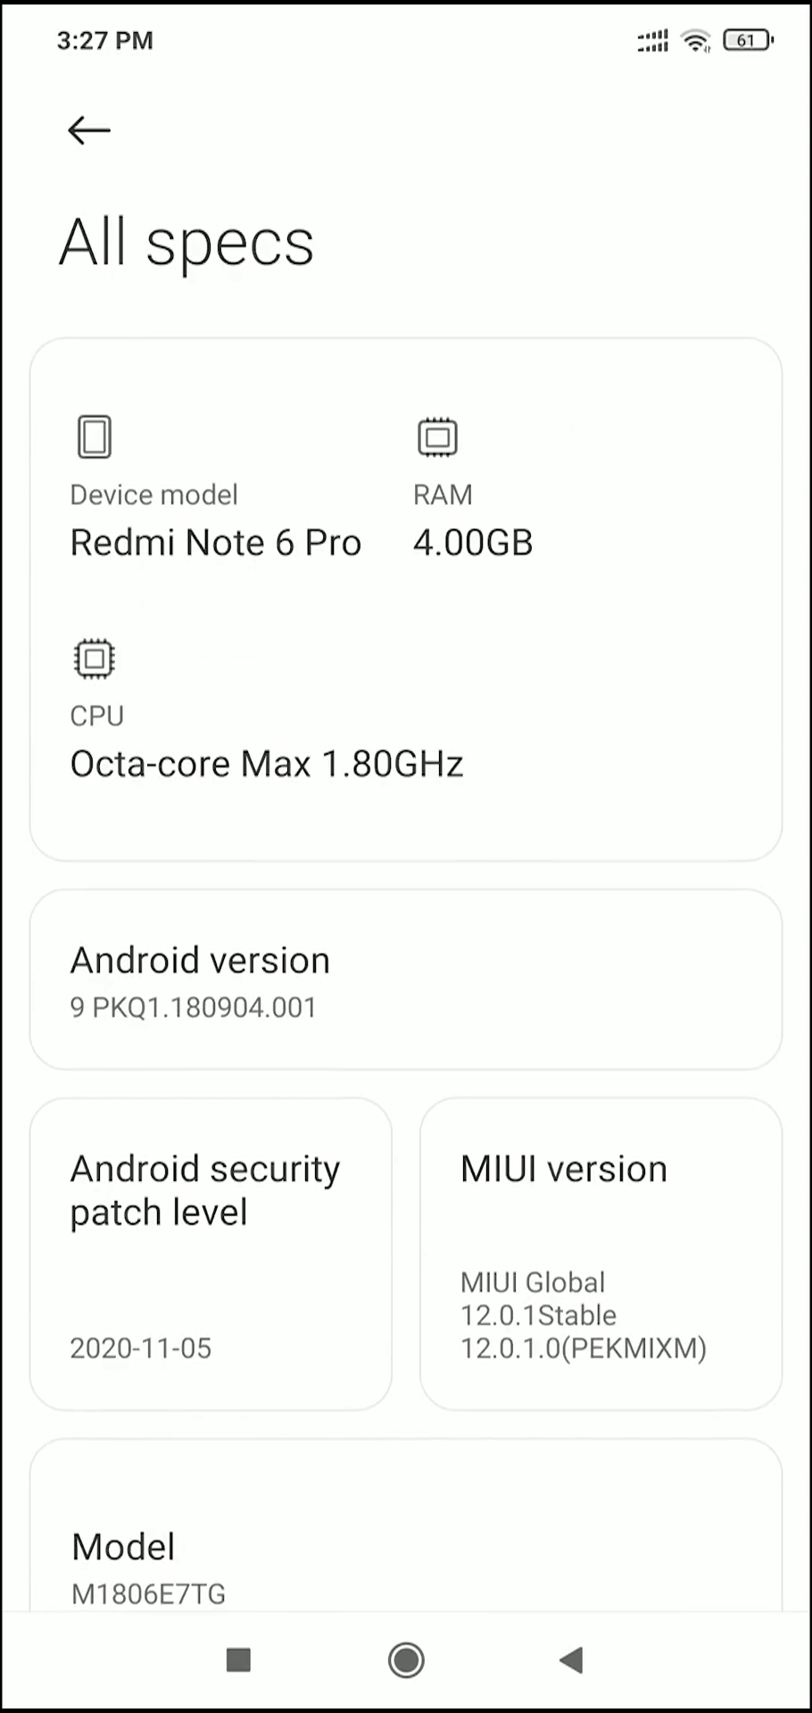